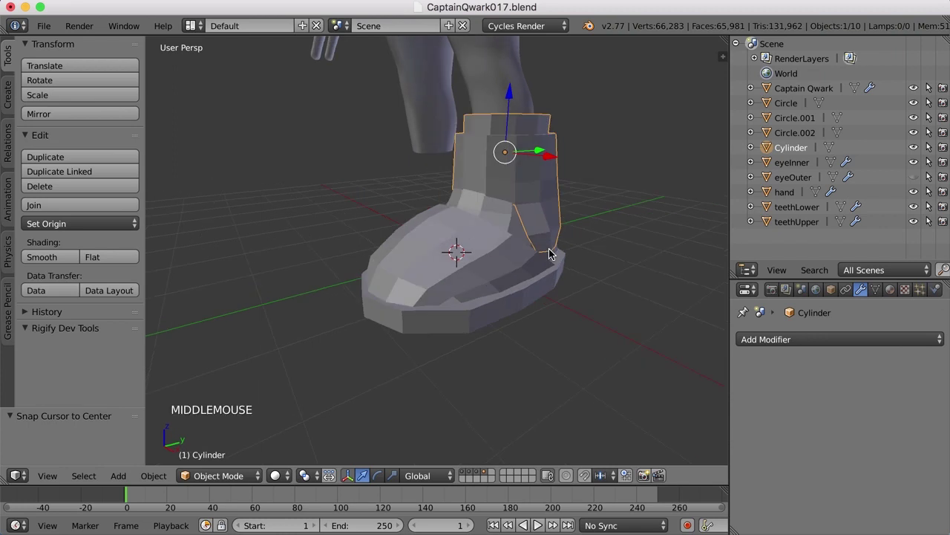
Step: Scale down the upper edge loop of the boot's inner ankle piece and shift it along the Y axis
right_click(519, 225)
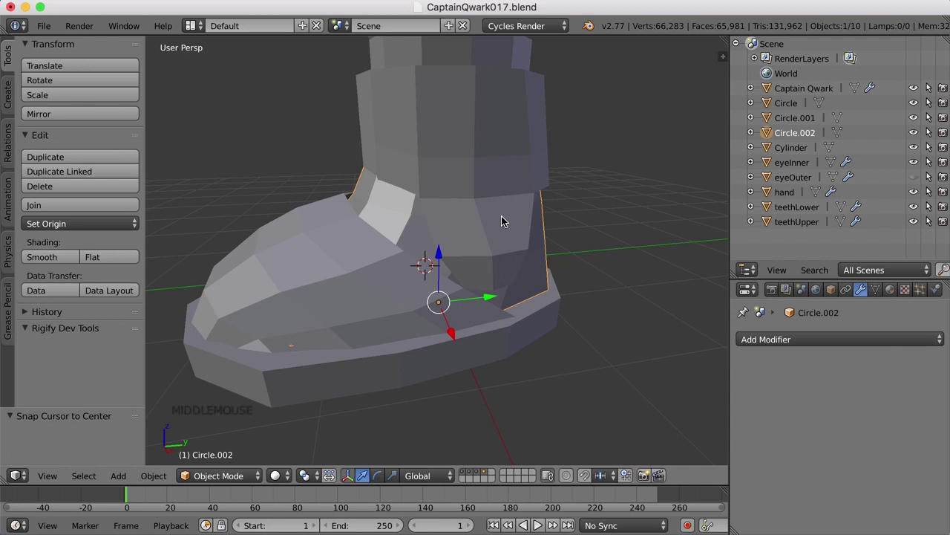
key("Tab")
right_click(401, 213, "alt")
middle_click_drag(589, 240, 582, 241)
key("s")
key("s")
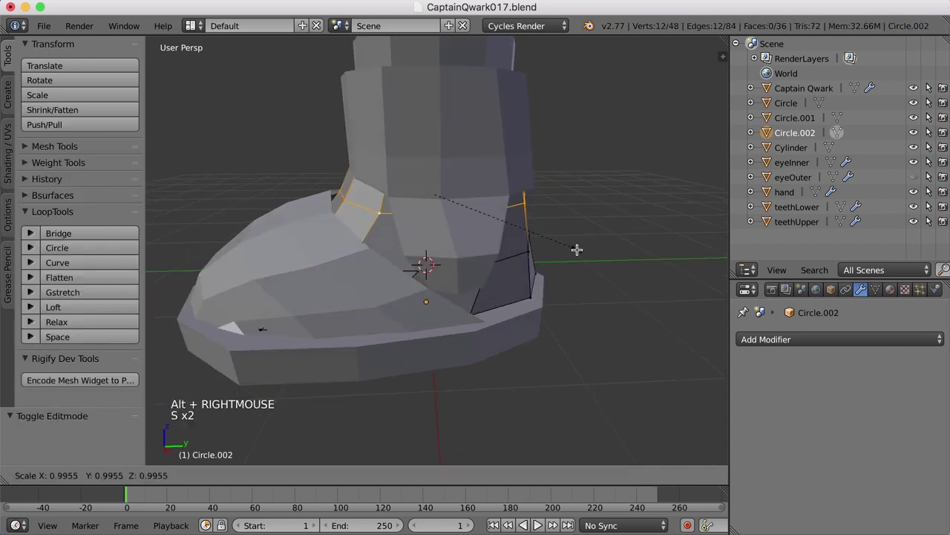
left_click(548, 229)
left_click_drag(500, 198, 498, 197)
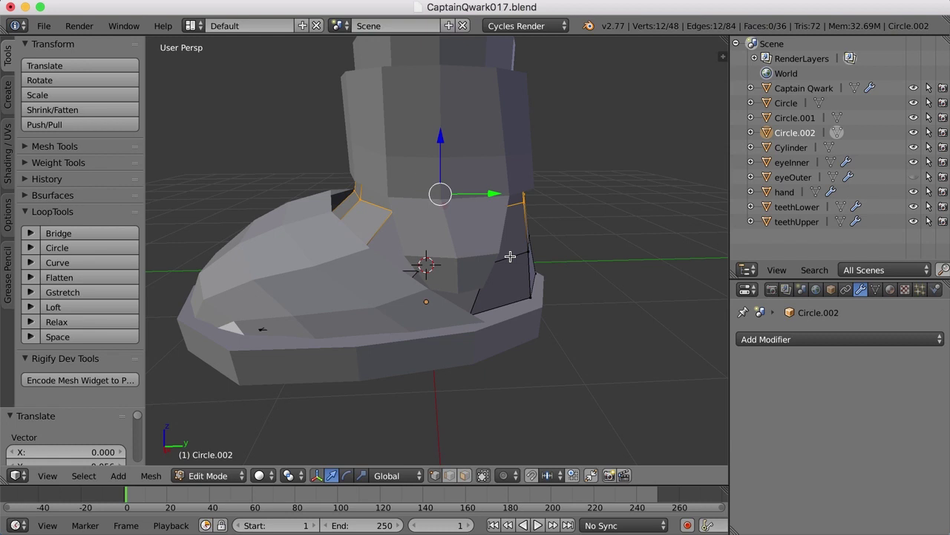
Step: Reposition the next edge loop down on the ankle piece, above the heel, and clear the selection
right_click(510, 256, "alt")
middle_click_drag(469, 236, 402, 250)
left_click_drag(382, 195, 449, 259)
key("a")
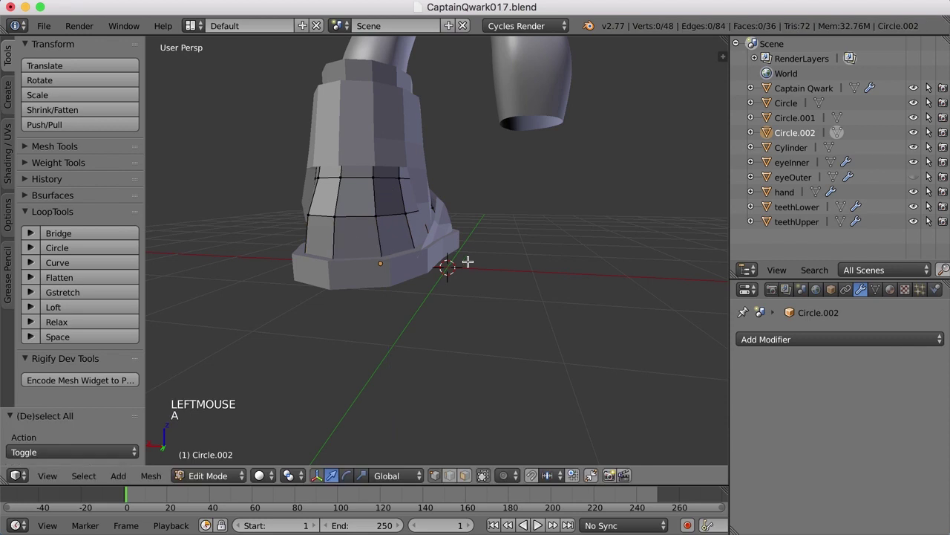
middle_click_drag(452, 260, 450, 267)
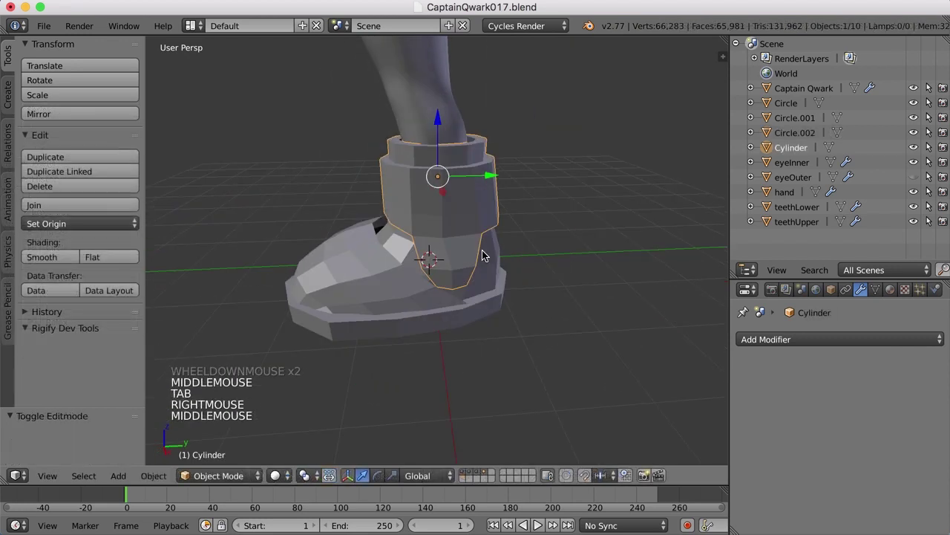
Step: Select the lower vertices of both side flaps on the boot shaft and shift them along the Y axis
mouse_move(483, 254)
middle_mouse_down()
mouse_move(512, 242)
mouse_move(581, 247)
mouse_move(486, 253)
middle_mouse_up()
scroll(490, 289, "up", 2)
middle_click_drag(490, 290, 443, 265)
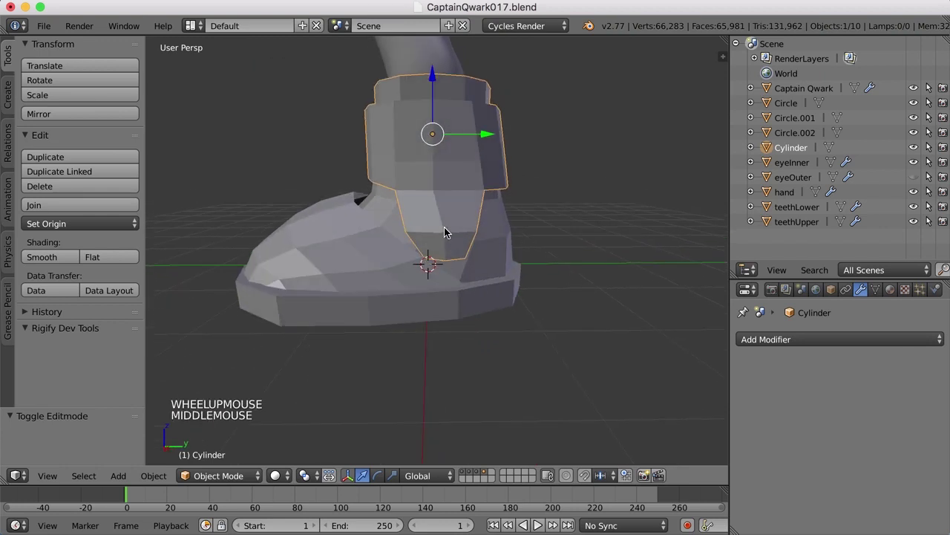
key("Tab")
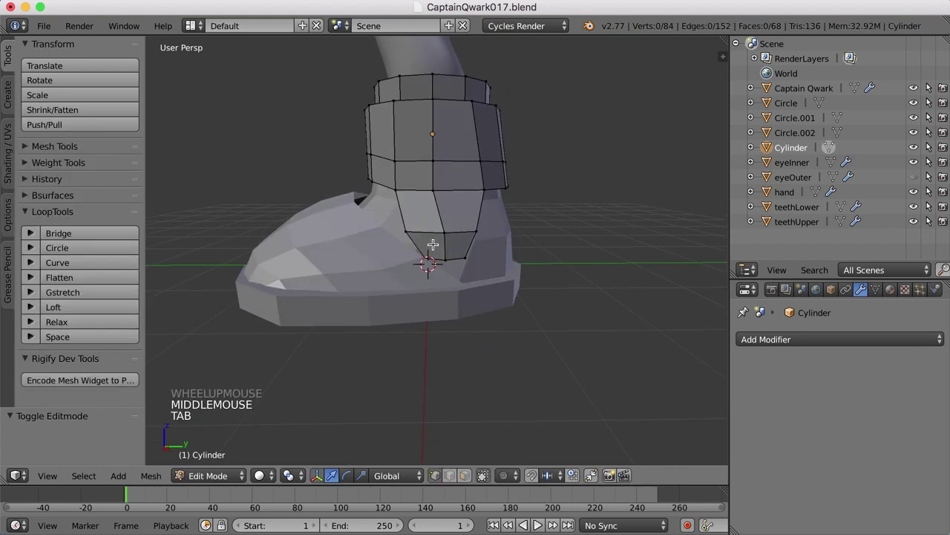
left_click_drag(390, 249, 535, 245, "ctrl")
scroll(358, 300, "up", 2)
scroll(357, 300, "down", 2)
middle_click_drag(322, 304, 457, 303)
scroll(456, 304, "up", 2)
mouse_move(445, 191)
left_mouse_down("ctrl")
mouse_move(420, 181)
mouse_move(564, 234)
left_mouse_up("ctrl")
mouse_move(565, 234)
middle_mouse_down()
mouse_move(520, 223)
mouse_move(487, 233)
middle_mouse_up()
left_click(485, 181)
middle_click_drag(485, 175, 591, 228)
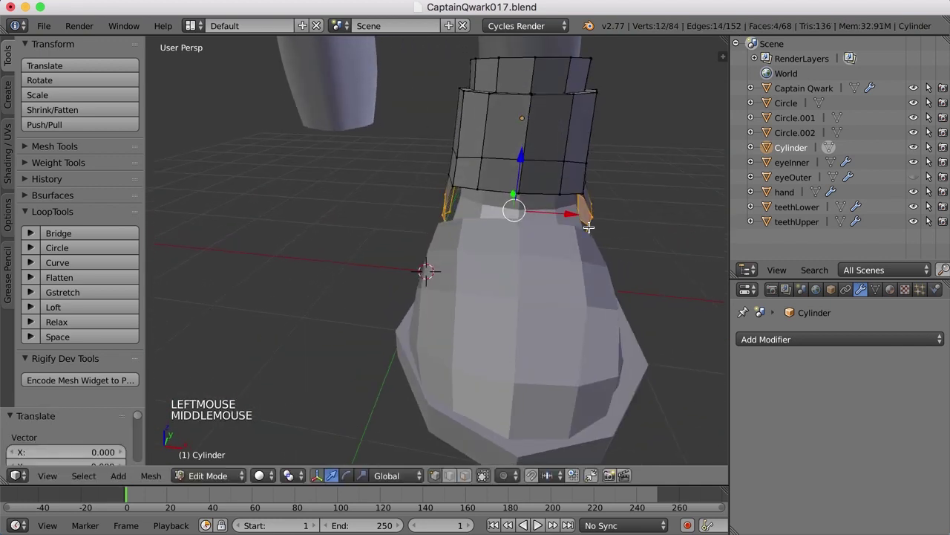
Step: Move the selected side flap vertices -0.014 along X, scale them along X, and finish editing the shaft
left_click_drag(571, 214, 595, 247)
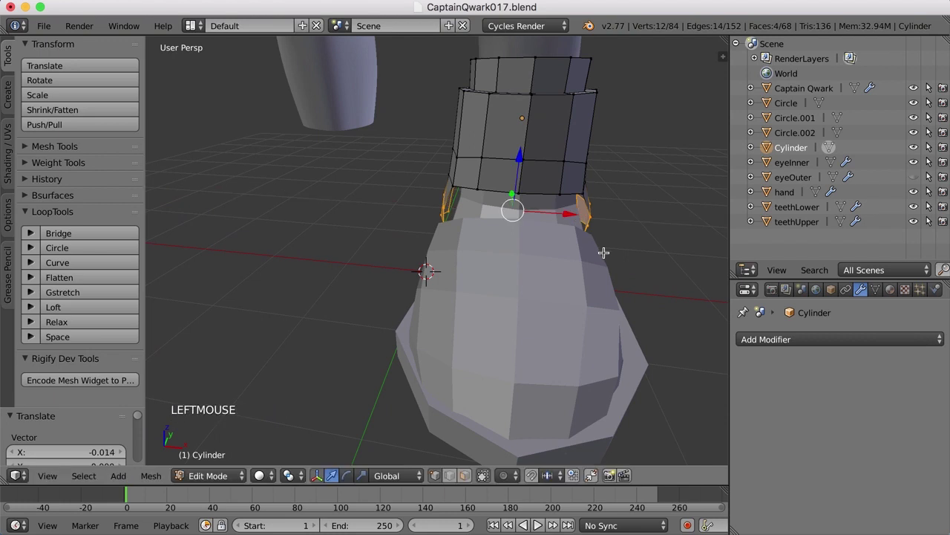
key("s")
key("s")
key("x")
left_click(599, 254)
middle_click_drag(605, 254, 454, 287)
key("a")
key("Tab")
Step: Extrude the rear opening edge loop of the boot's toe cap
scroll(469, 303, "down", 3)
right_click(451, 283)
scroll(453, 290, "up", 5)
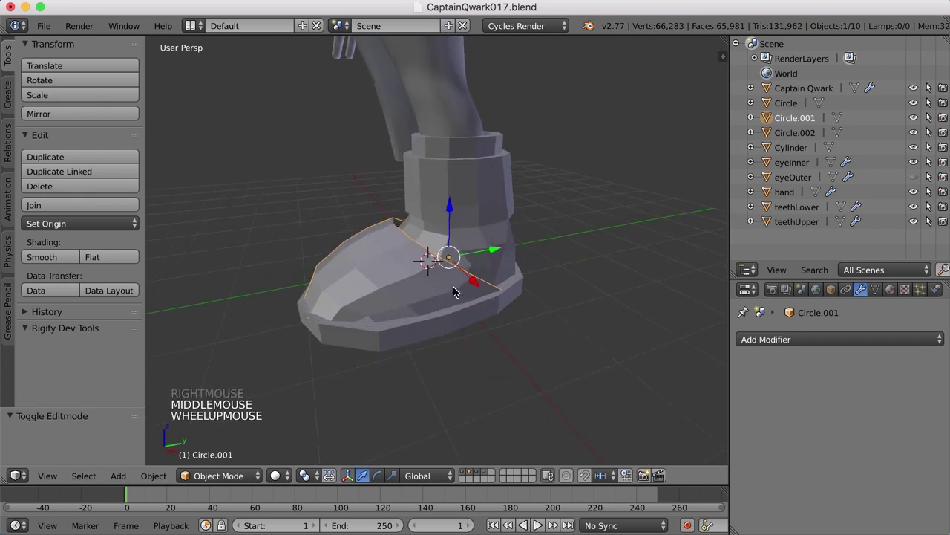
key("Tab")
right_click(454, 307, "alt")
middle_click_drag(454, 307, 463, 323)
key("e")
key("e")
left_click(513, 354)
Step: Scale the toe cap's extruded edge to about 0.85 and finish editing the mesh
middle_click_drag(514, 355, 543, 351)
key("s")
key("s")
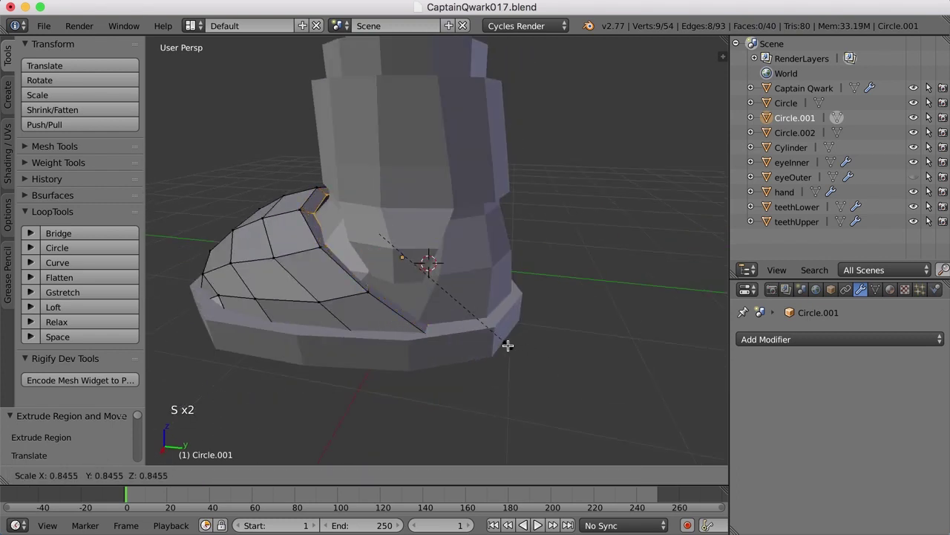
left_click(508, 345)
middle_click_drag(507, 345, 491, 226)
key("Tab")
Step: Extrude the boot shaft's bottom edge loop, including the side flaps, and scale it inward to give the shaft thickness
right_click(483, 176)
middle_click_drag(483, 176, 471, 281)
middle_click_drag(496, 236, 511, 230)
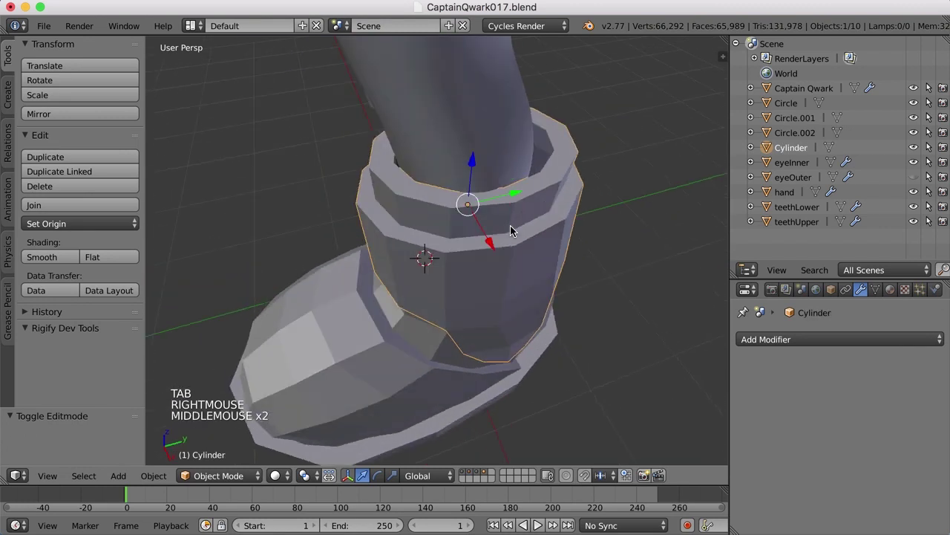
middle_click_drag(558, 127, 484, 172)
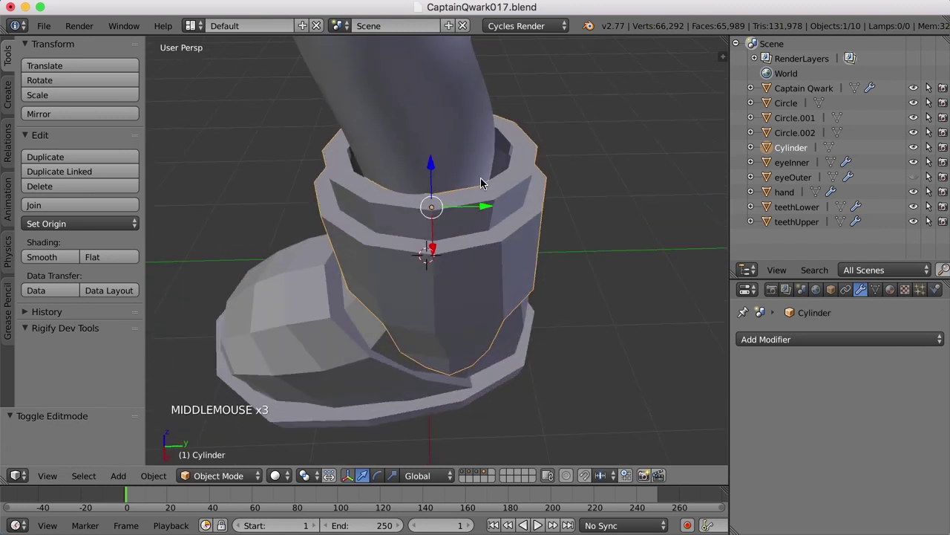
mouse_move(456, 268)
middle_mouse_down()
mouse_move(471, 248)
mouse_move(494, 250)
mouse_move(477, 257)
mouse_move(495, 243)
mouse_move(440, 270)
mouse_move(463, 263)
middle_mouse_up()
key("Tab")
right_click(450, 267, "alt+shift")
scroll(450, 267, "up", 1)
scroll(439, 271, "up", 3)
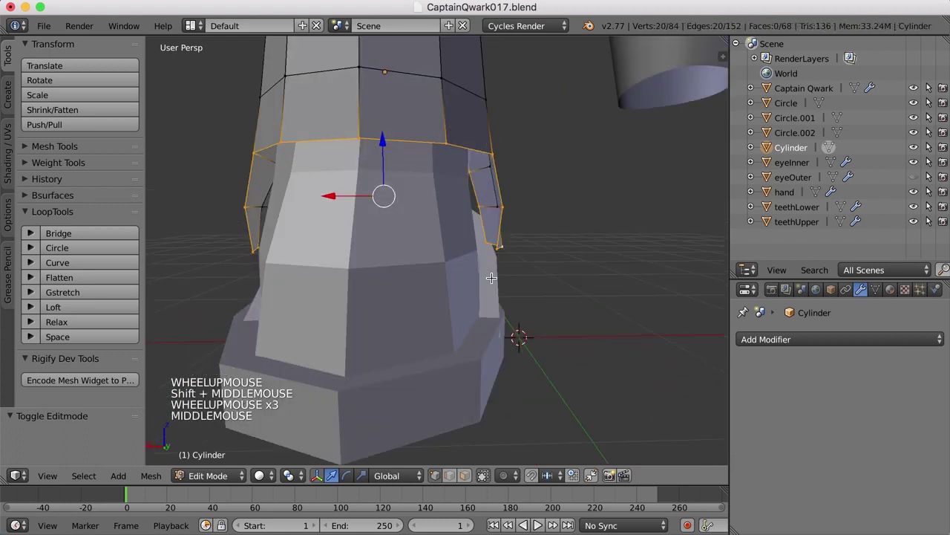
key("e")
key("e")
key("s")
key("s")
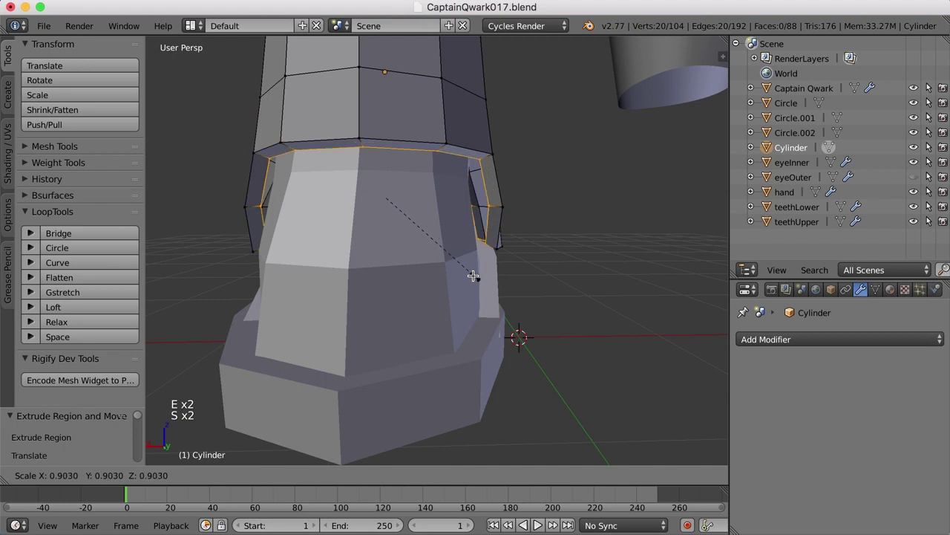
left_click(460, 270)
Step: Adjust a vertex on the side flap's new inner edge along the Y axis and finish editing the shaft
middle_click_drag(460, 269, 602, 269)
middle_click_drag(549, 297, 480, 272)
right_click(463, 236)
left_click_drag(479, 271, 482, 274)
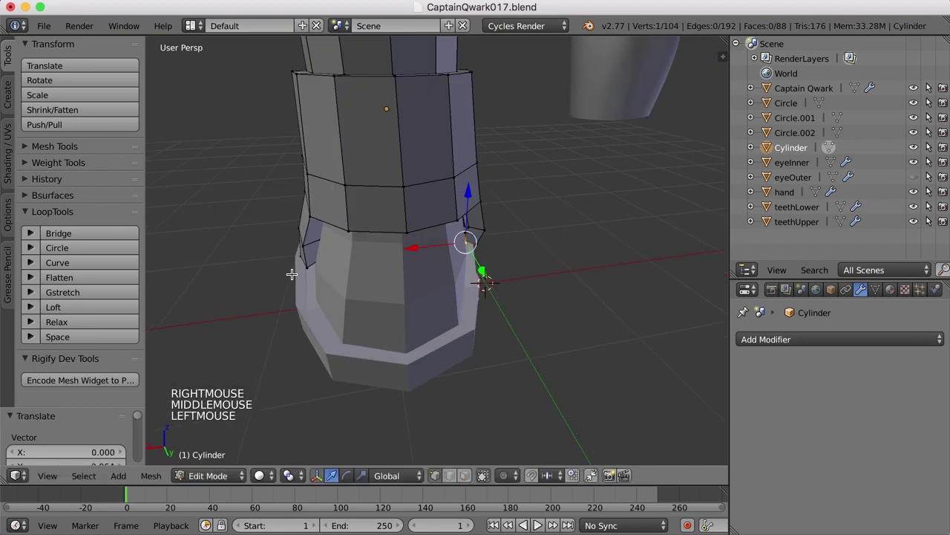
right_click(317, 258)
scroll(318, 288, "down", 1)
key("Tab")
Step: Scale the inner edge loop of the shaft's top rim to about 0.91 along the Y axis
middle_click_drag(387, 267, 468, 246)
scroll(457, 242, "down", 1)
scroll(455, 234, "up", 1)
key("Tab")
scroll(465, 257, "up", 2)
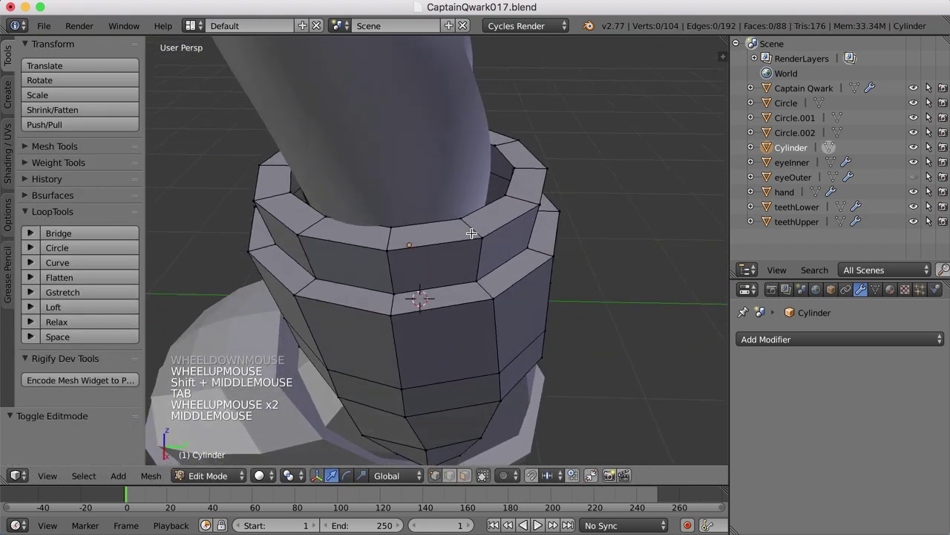
right_click(477, 214, "alt")
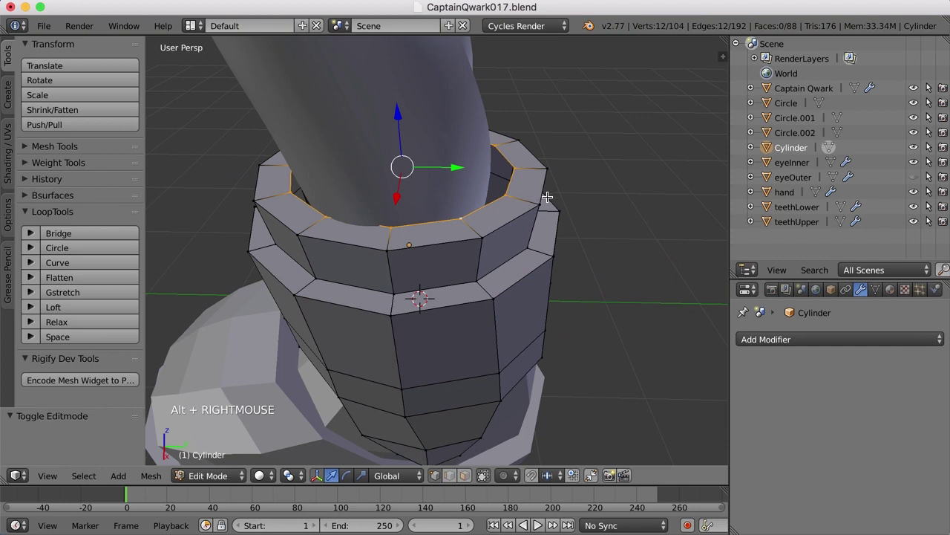
key("s")
key("y")
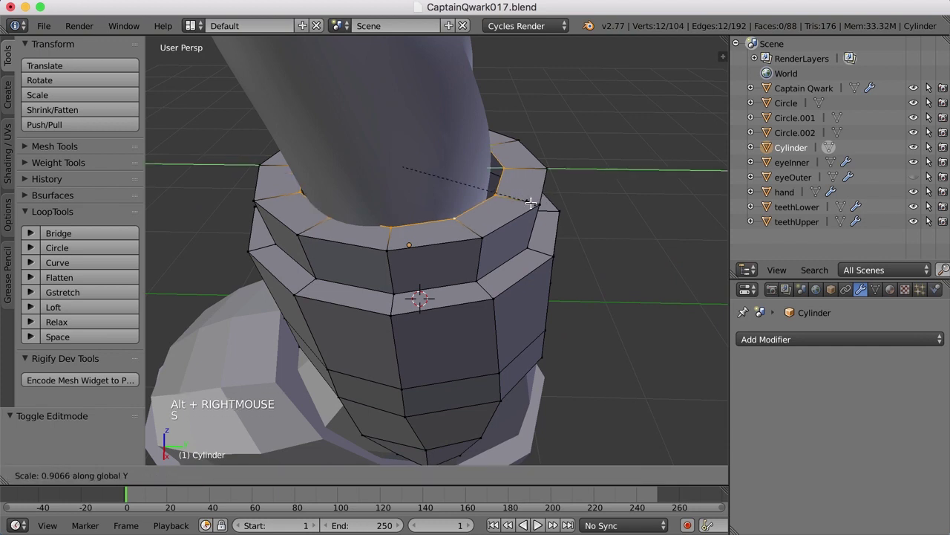
left_click(531, 202)
Step: Extrude the rim's inner edge loop down inside the shaft, scale it inward, and finish editing the mesh
middle_click_drag(463, 170, 478, 252)
key("e")
left_click(478, 254)
left_click_drag(363, 128, 372, 161)
key("s")
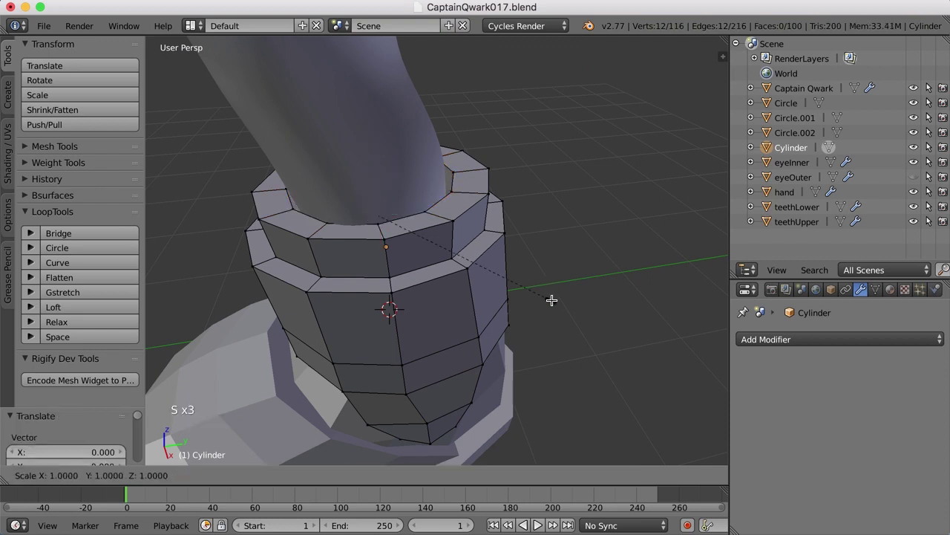
left_click(518, 300)
key("a")
key("Tab")
middle_click_drag(528, 293, 518, 338)
scroll(503, 305, "down", 2)
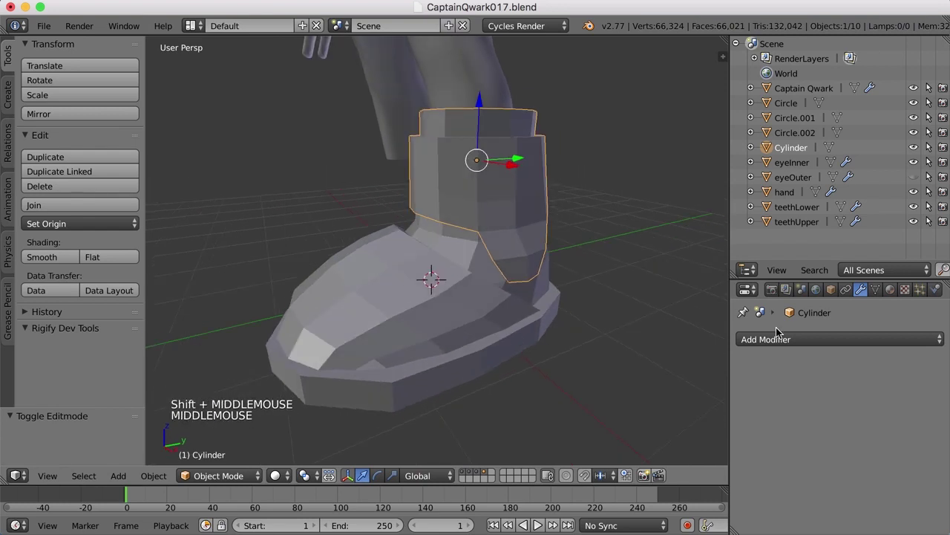
Step: Add a Subdivision Surface modifier to the boot shaft with 2 view subdivisions and apply smooth shading
left_click(838, 338)
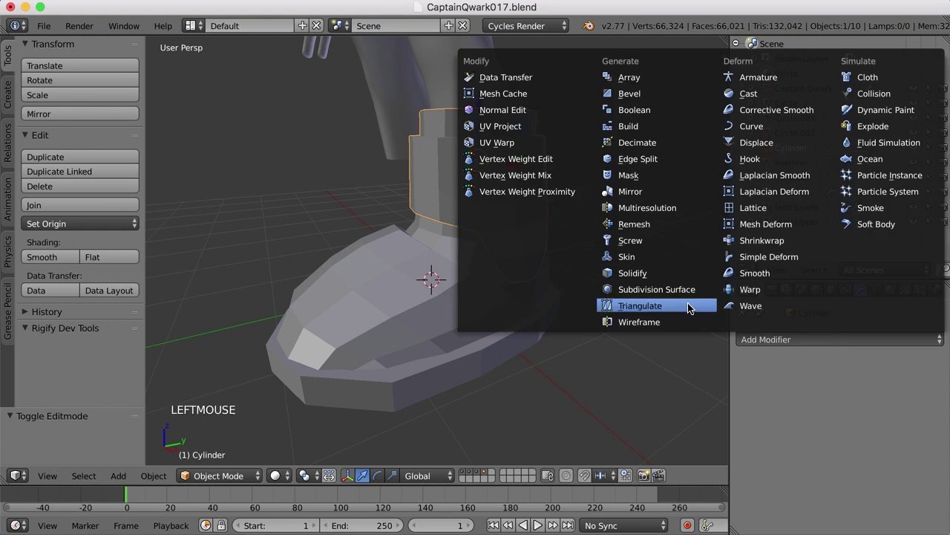
left_click(656, 289)
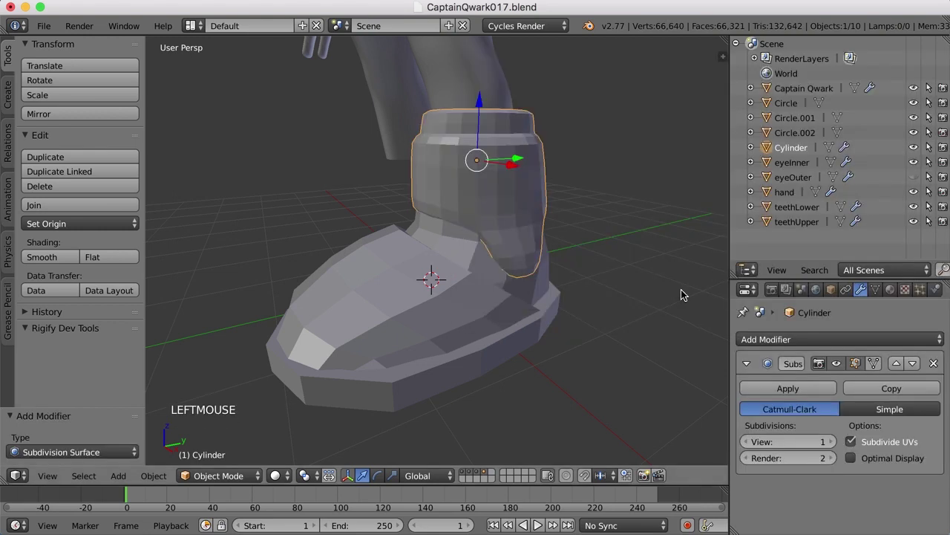
left_click(833, 441)
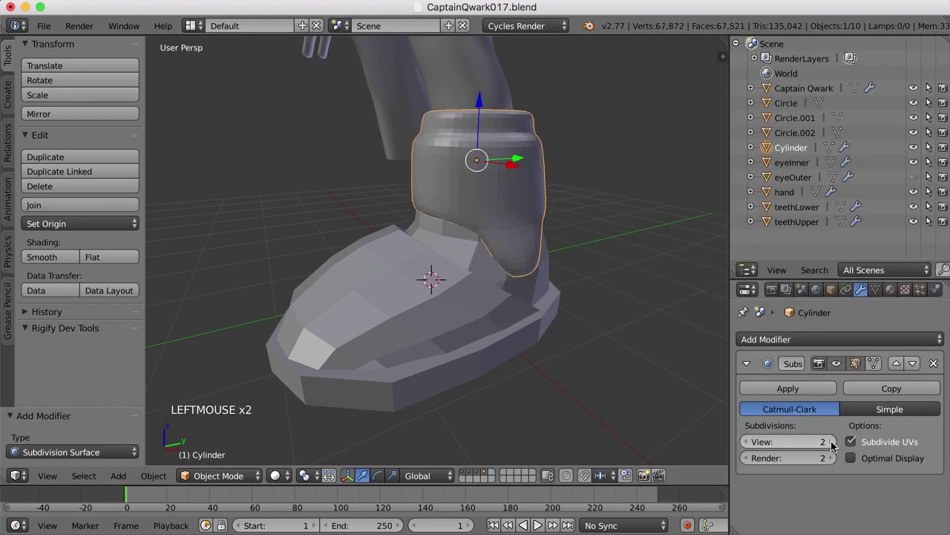
left_click(41, 259)
middle_click_drag(460, 219, 465, 221)
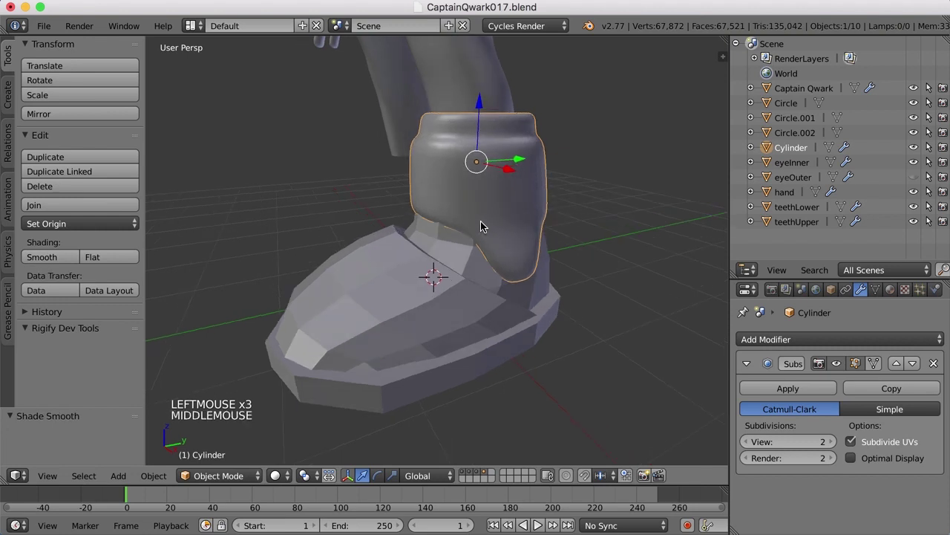
Step: Add supporting edge loops around the top face of the shaft's rim to sharpen it
key("Tab")
scroll(513, 197, "up", 1)
middle_click_drag(513, 197, 510, 237, "shift")
scroll(511, 252, "up", 1)
key("ctrl+r")
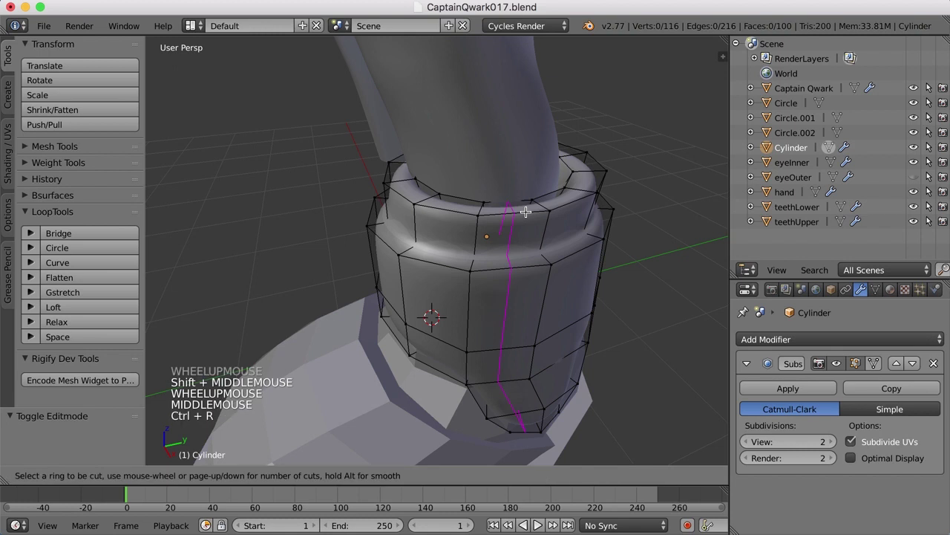
left_click(540, 203)
left_click(572, 210)
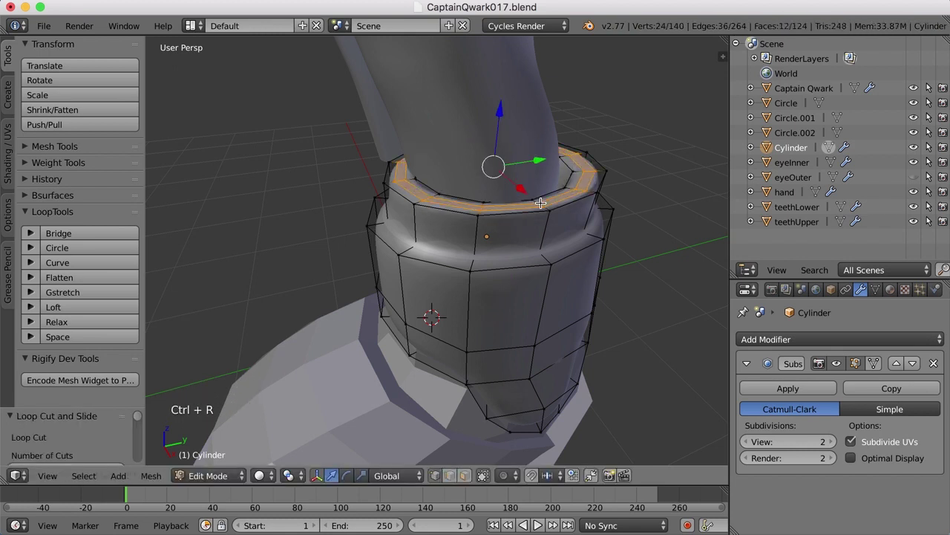
middle_click_drag(575, 210, 570, 204)
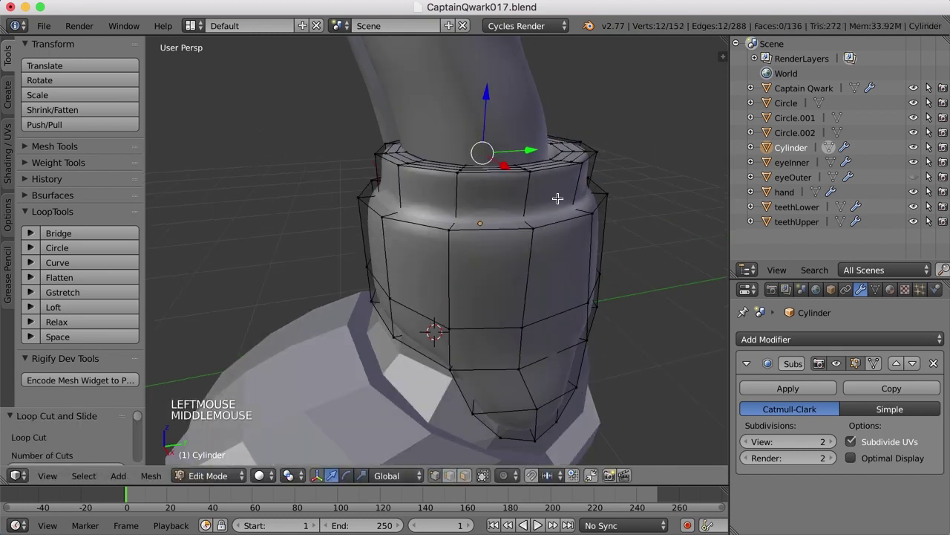
Step: Add two edge loops around the shaft's upper band, one near its top edge and one near its base
key("ctrl+r")
left_click(525, 202)
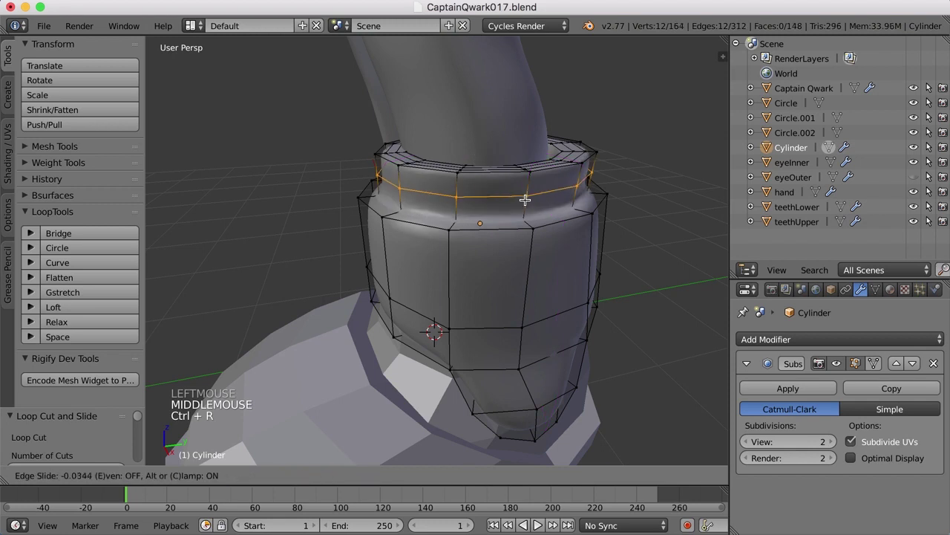
left_click(533, 182)
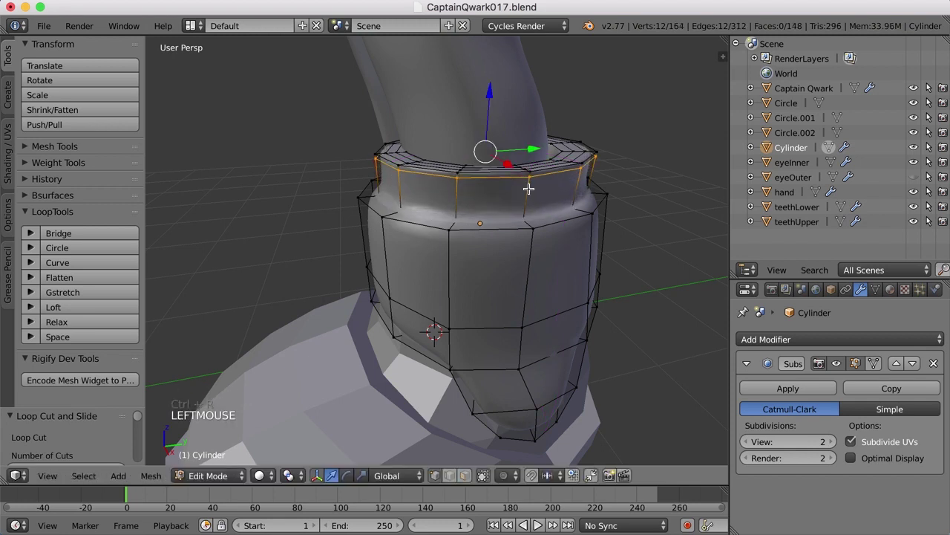
key("ctrl+r")
left_click(527, 191)
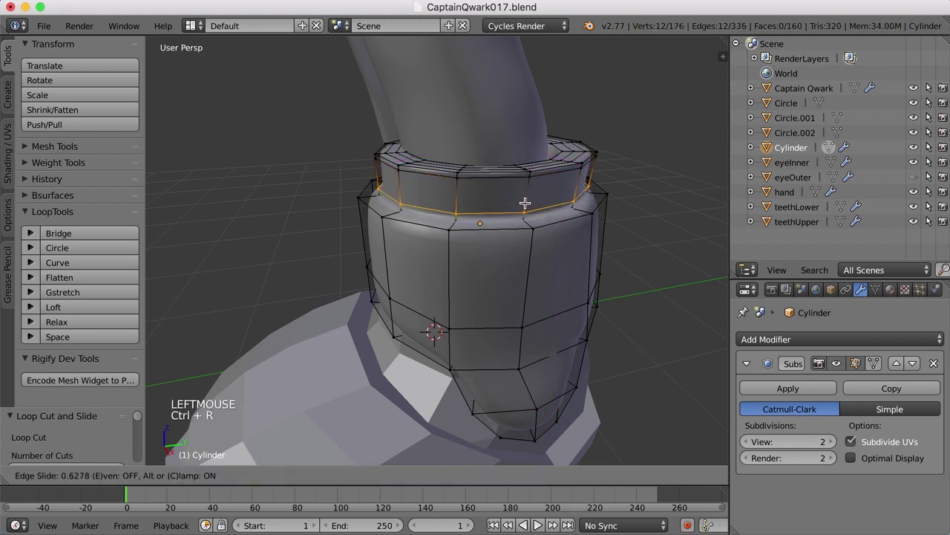
left_click(523, 209)
Step: Add three supporting edge loops around the step below the shaft's upper band, two on the ledge and one just beneath its outer edge
key("ctrl+r")
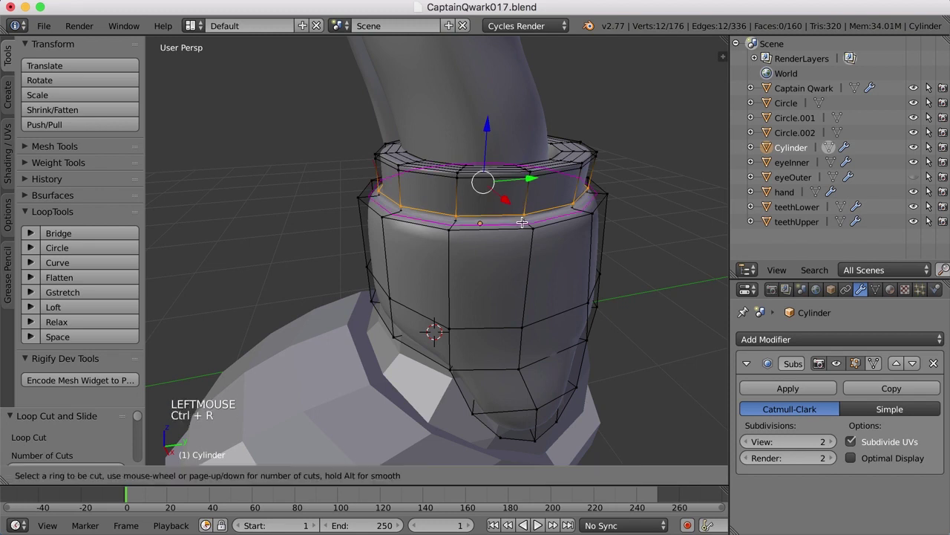
left_click(522, 221)
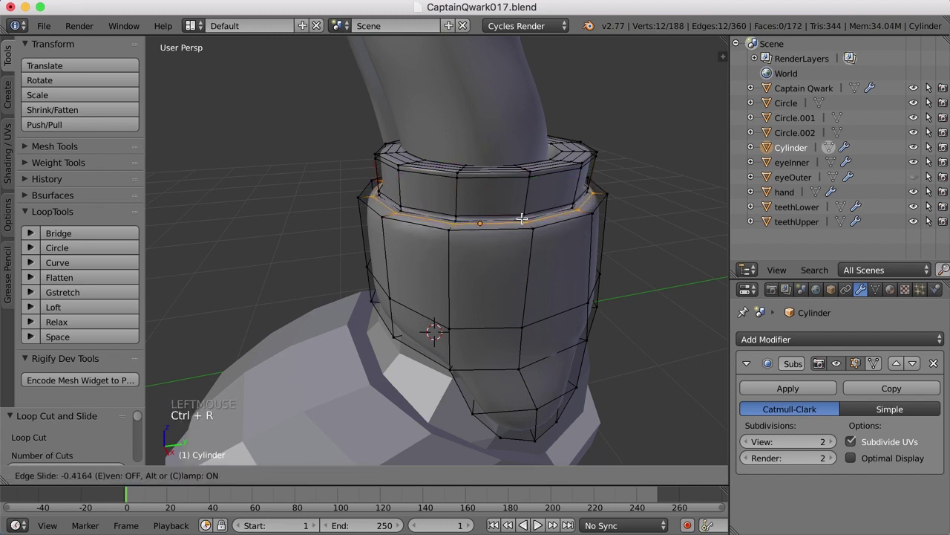
left_click(522, 218)
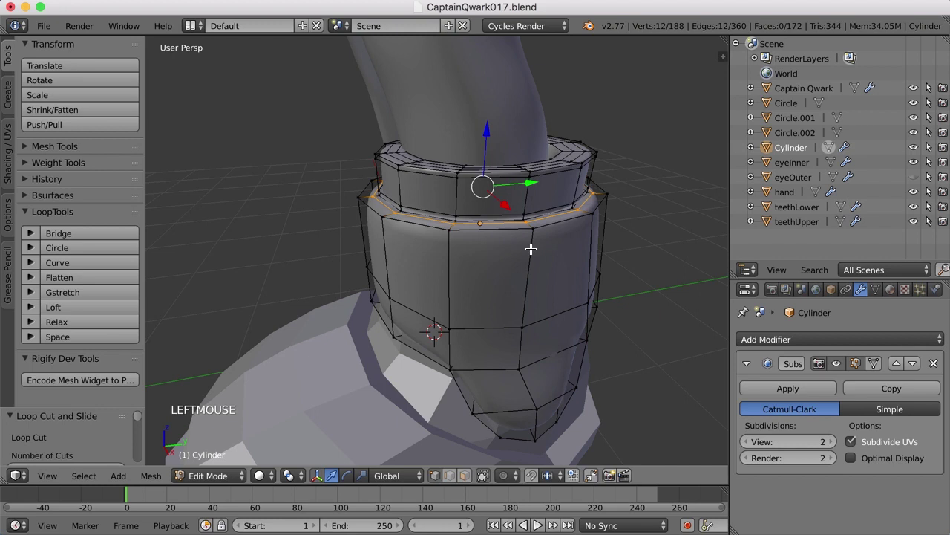
key("ctrl+r")
left_click(531, 249)
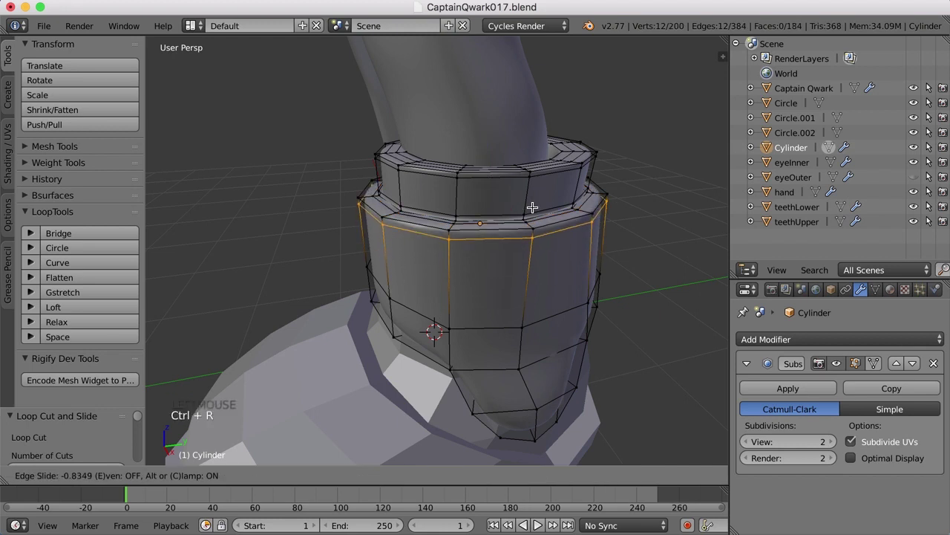
left_click(533, 210)
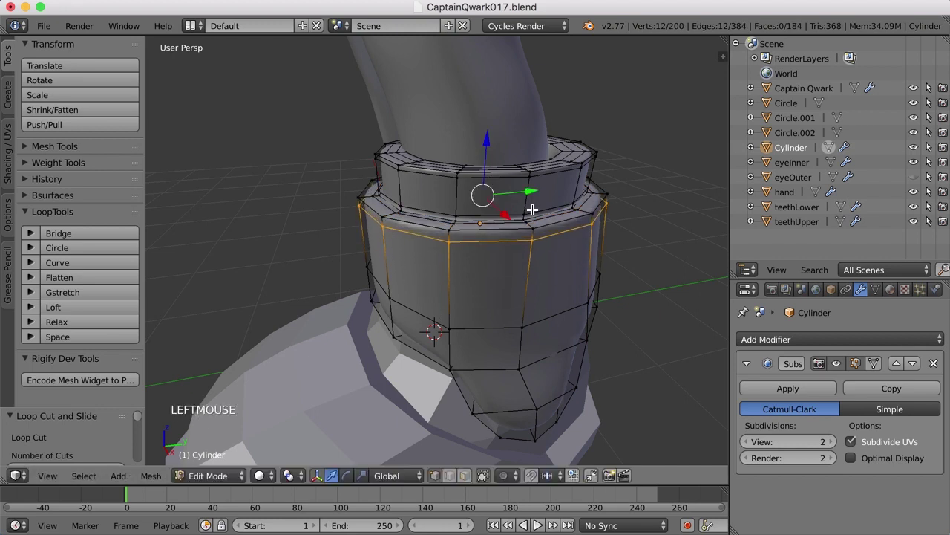
key("ctrl+r")
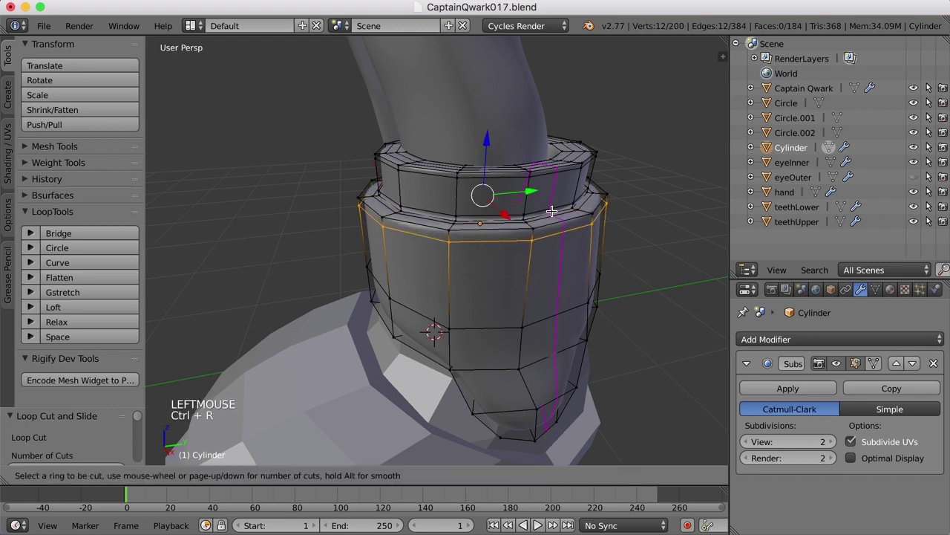
left_click(597, 194)
left_click(598, 194)
Step: Add a two-cut edge loop through the thickness of the shaft's lower rim and finish editing the mesh
middle_click_drag(599, 195, 487, 233)
key("Tab")
key("Tab")
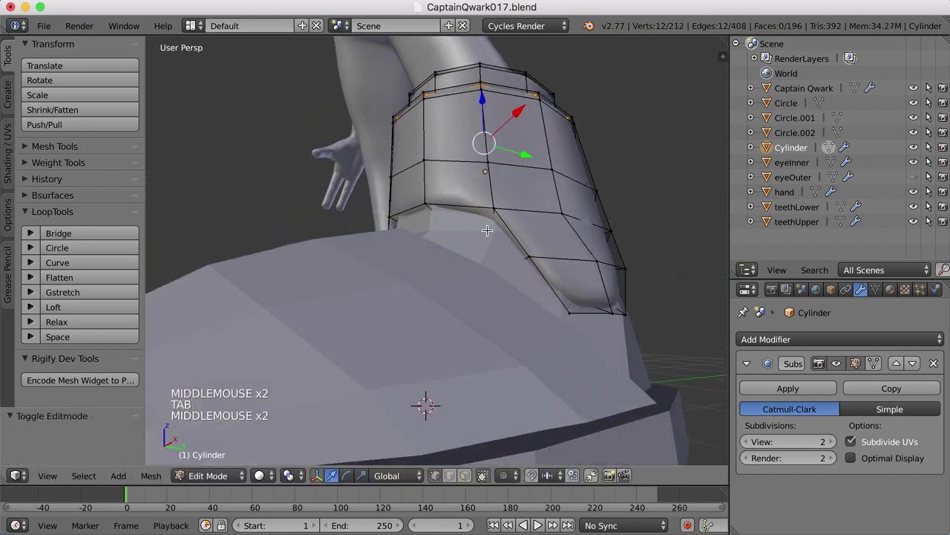
key("ctrl+r")
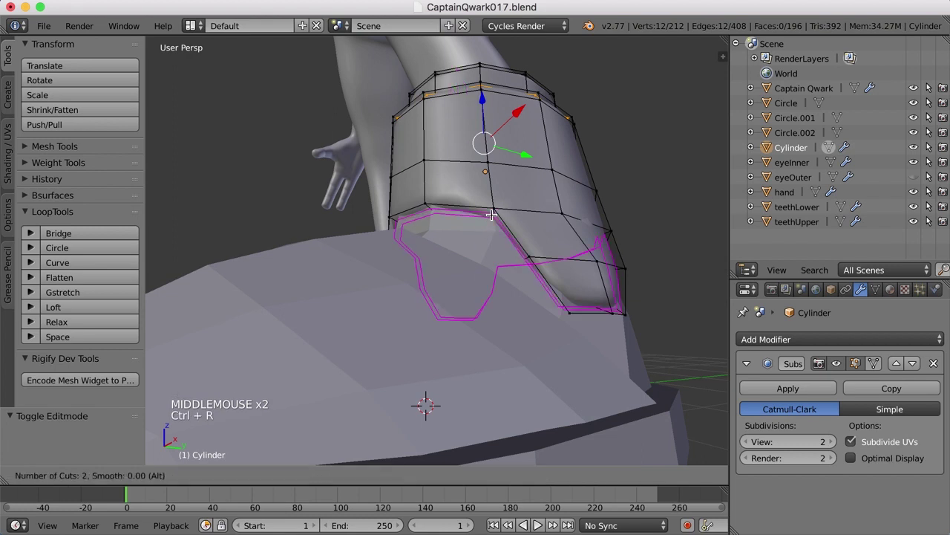
left_click(492, 215)
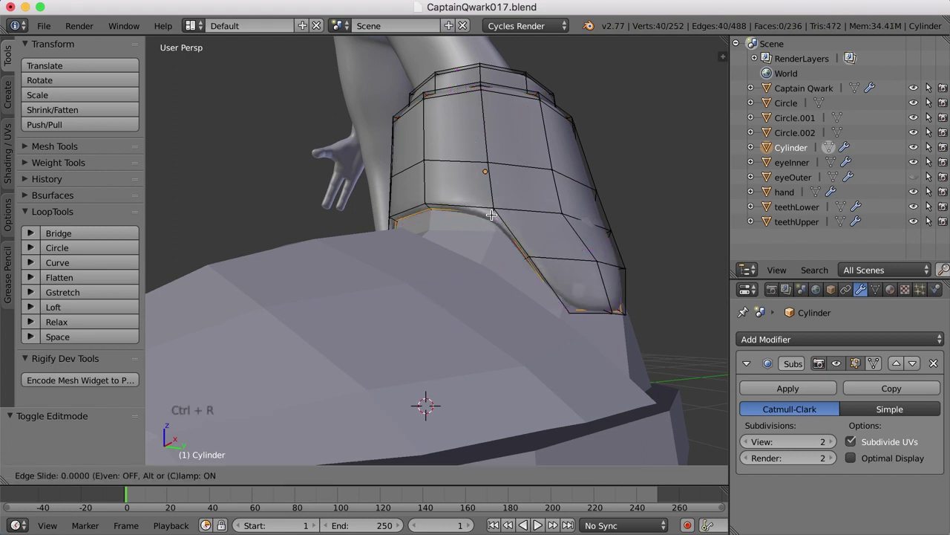
left_click(493, 223)
key("Tab")
key("a")
scroll(499, 250, "down", 4)
Step: Add a Subdivision Surface modifier with 2 view subdivisions to the boot's ankle and heel part and apply smooth shading
right_click(520, 280)
middle_click_drag(518, 285, 554, 303)
scroll(522, 282, "up", 3)
key("Tab")
key("Tab")
right_click(493, 289)
scroll(509, 295, "down", 1)
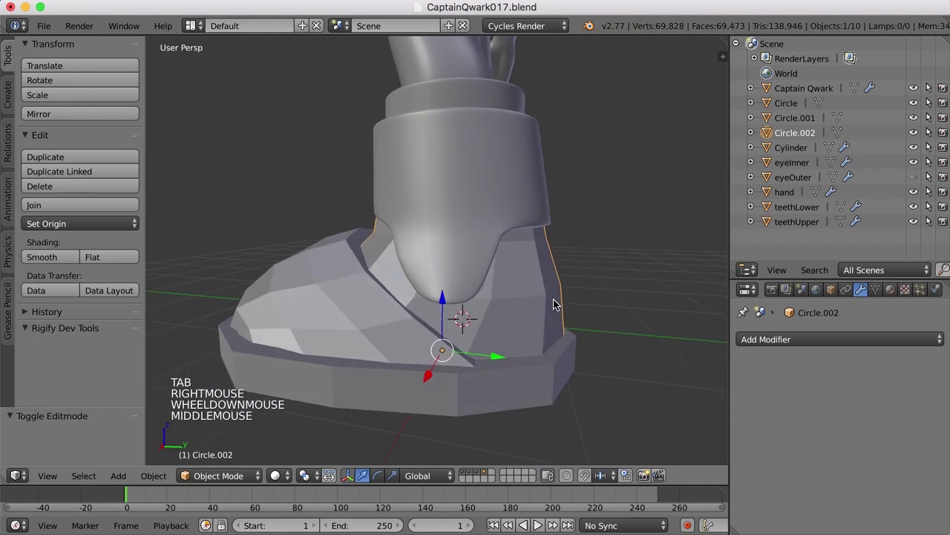
left_click(817, 340)
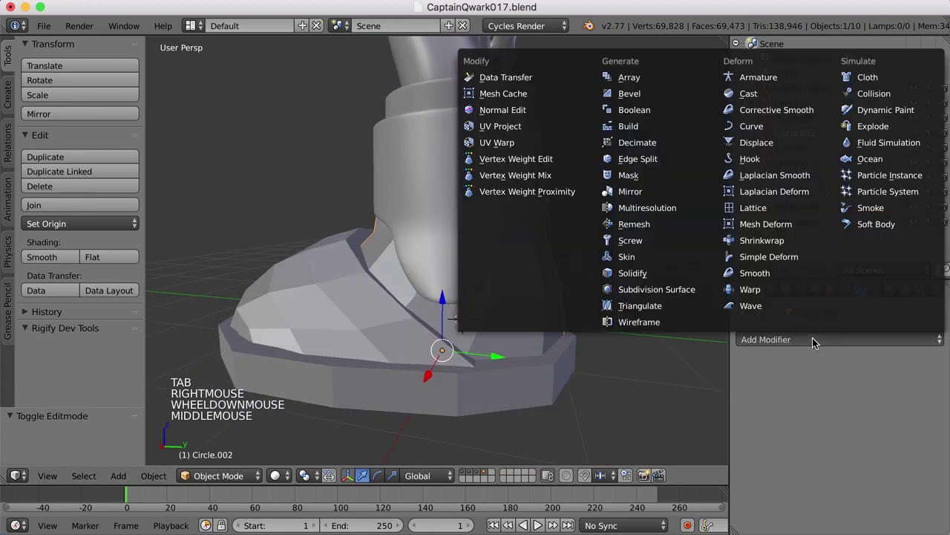
left_click(659, 295)
left_click(831, 441)
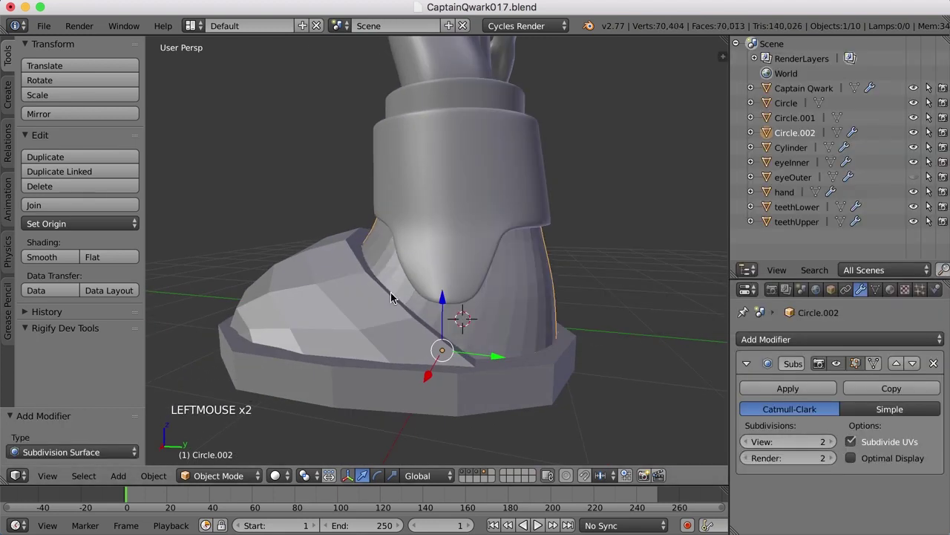
left_click(42, 258)
Step: Widen the upper edge loop of the ankle part along X by a factor of about 1.106 and nudge it slightly along X
middle_click_drag(371, 339, 428, 309)
right_click(379, 292)
middle_click_drag(380, 292, 409, 294)
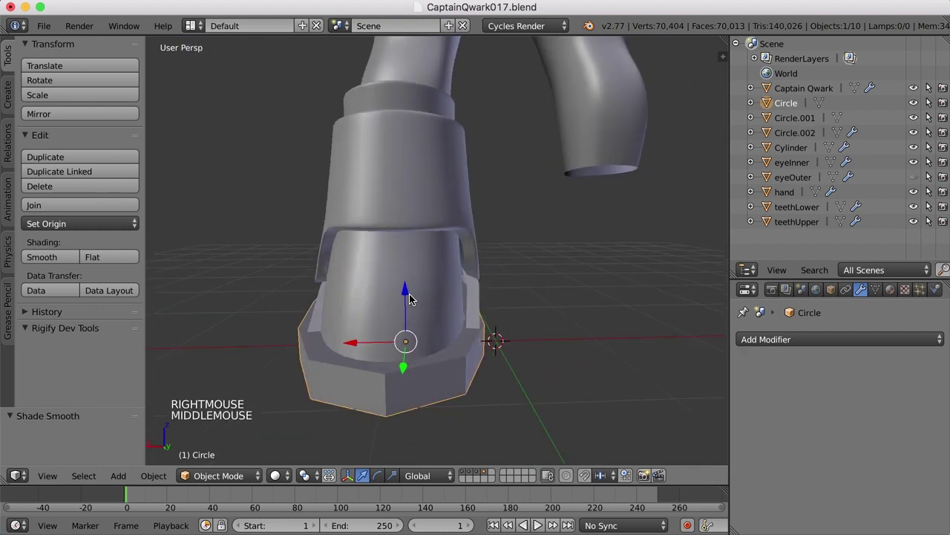
right_click(409, 293)
key("Tab")
middle_click_drag(465, 315, 465, 328)
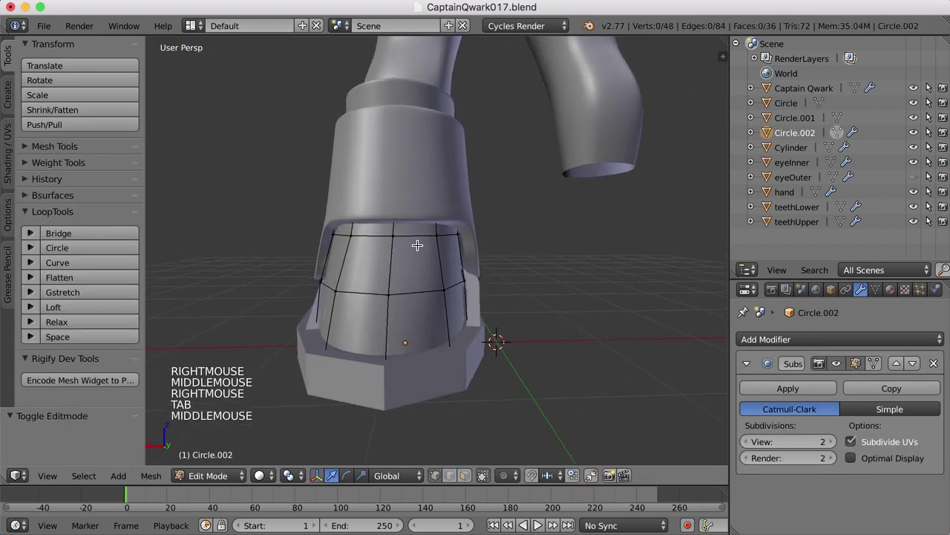
right_click(414, 236, "alt")
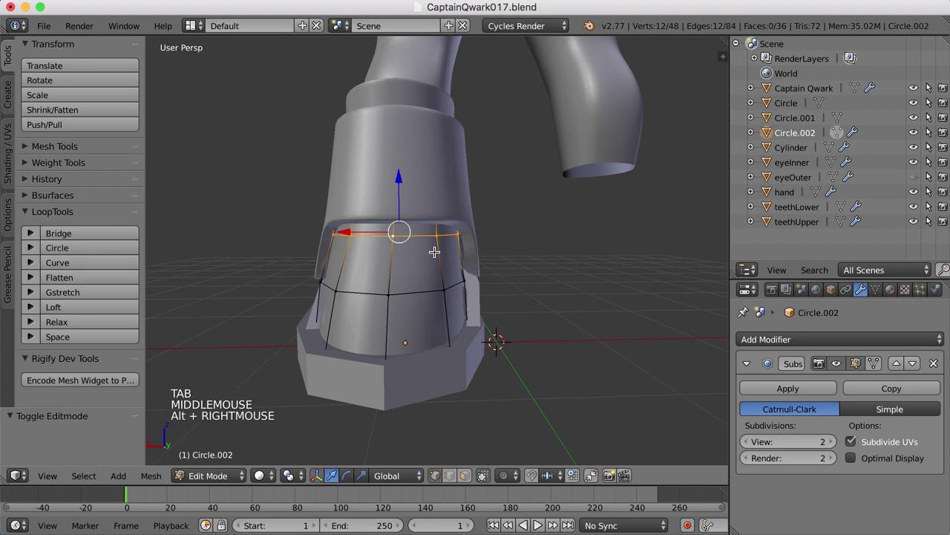
key("s")
key("x")
left_click(438, 255)
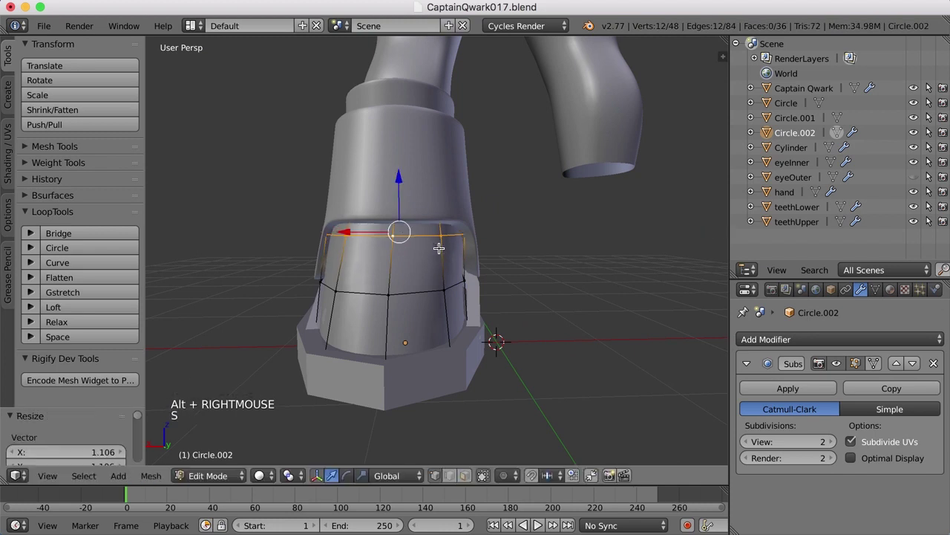
left_click_drag(346, 232, 353, 284)
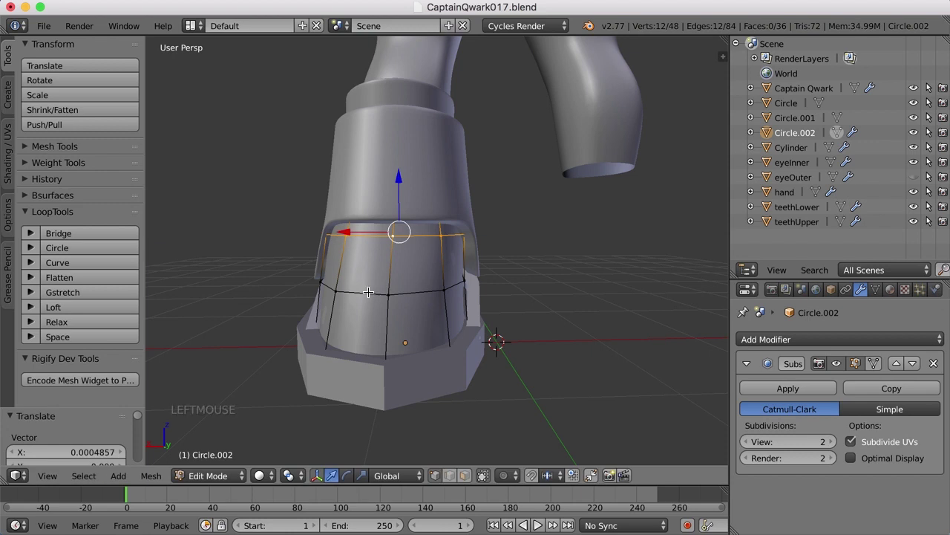
Step: Scale the ankle part's middle edge loop along X and finish editing the mesh
right_click(369, 294, "alt")
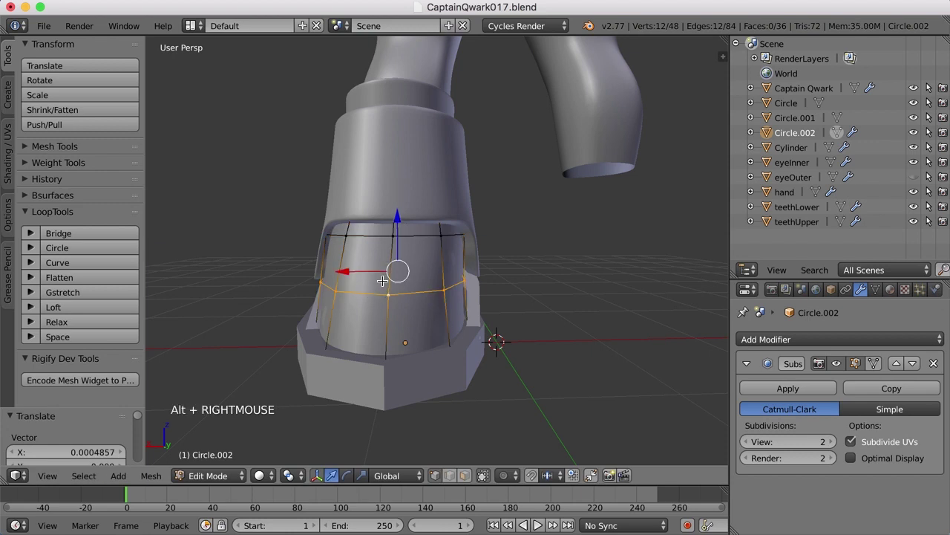
key("s")
key("x")
left_click(379, 283)
key("a")
key("Tab")
Step: Add a Subdivision Surface modifier with 2 view subdivisions to the boot's toe cap and apply smooth shading
scroll(381, 281, "up", 2)
middle_click_drag(382, 281, 468, 334)
scroll(441, 345, "down", 1)
right_click(503, 322)
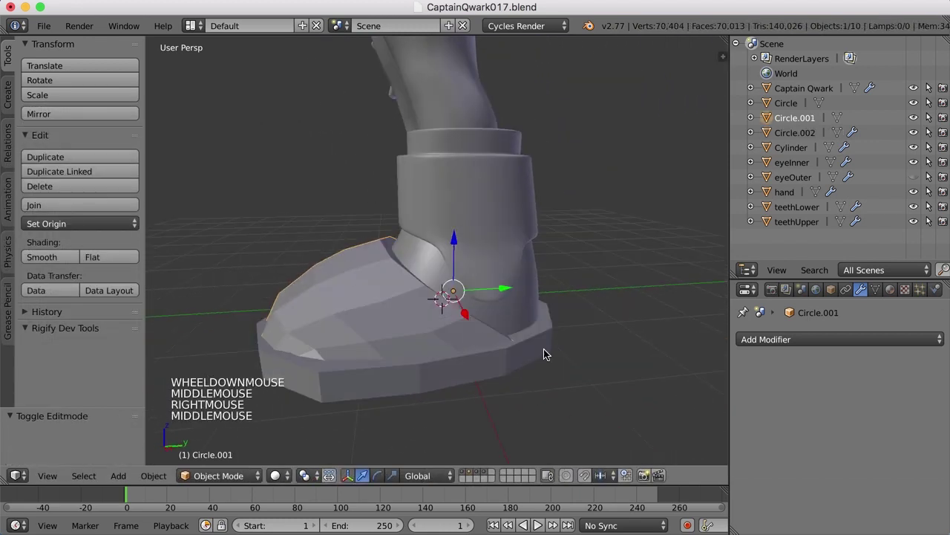
left_click(768, 341)
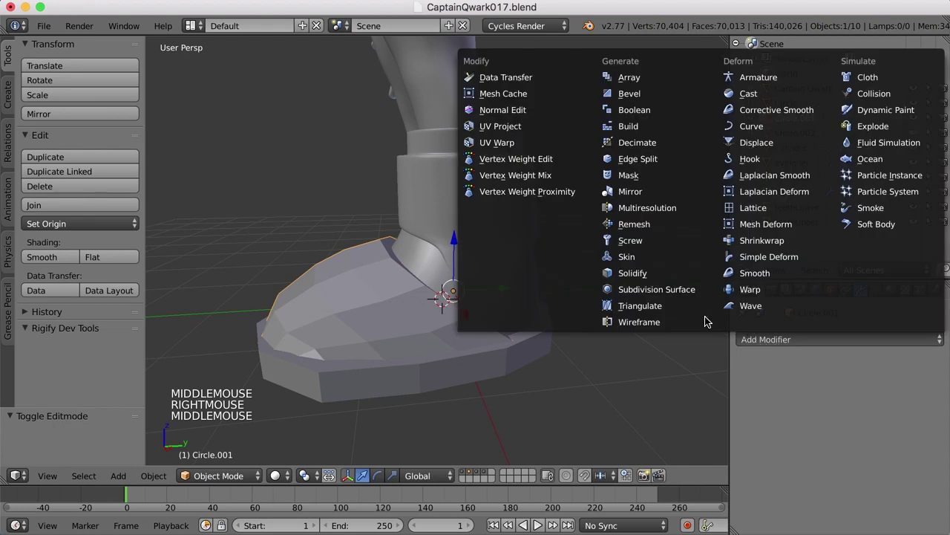
left_click(640, 290)
left_click(832, 441)
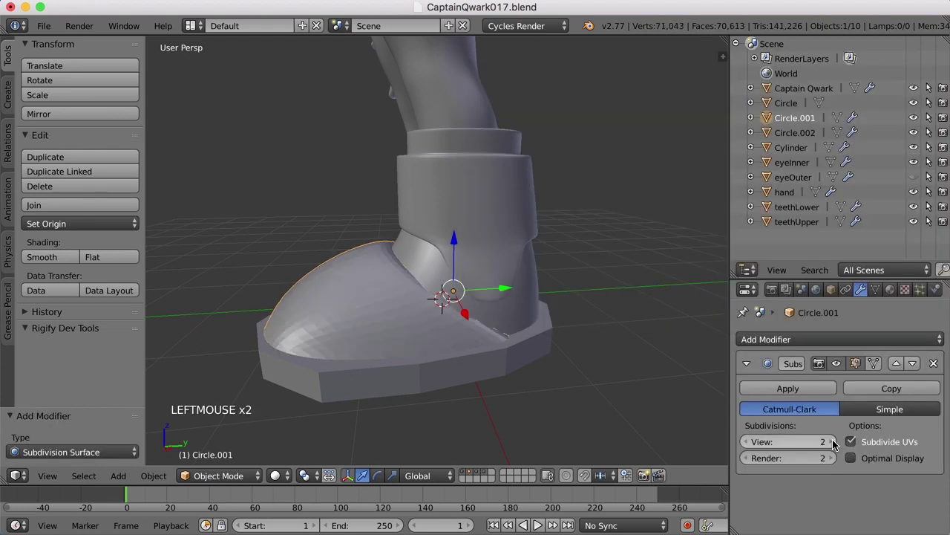
left_click(63, 260)
Step: Add two supporting edge loops along the toe cap's rear edge, one on the outer surface and one across its thickness, and finish editing
mouse_move(371, 333)
middle_mouse_down()
mouse_move(350, 329)
mouse_move(355, 323)
middle_mouse_up()
key("Tab")
scroll(357, 314, "up", 2)
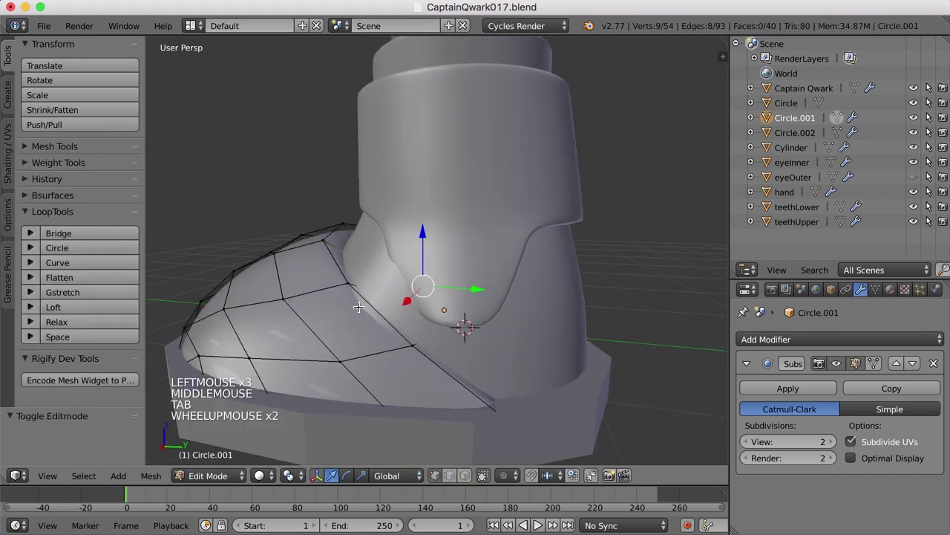
key("ctrl+r")
left_click(333, 295)
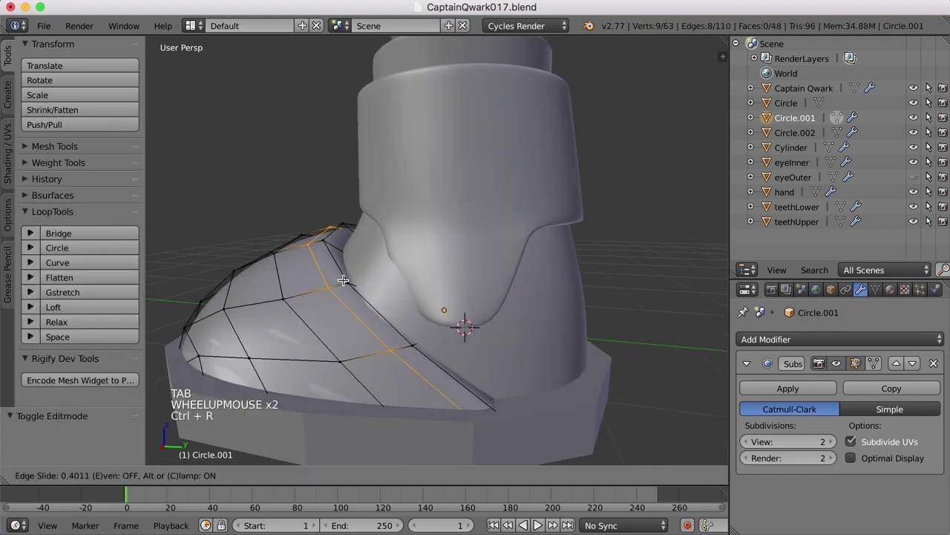
left_click(346, 266)
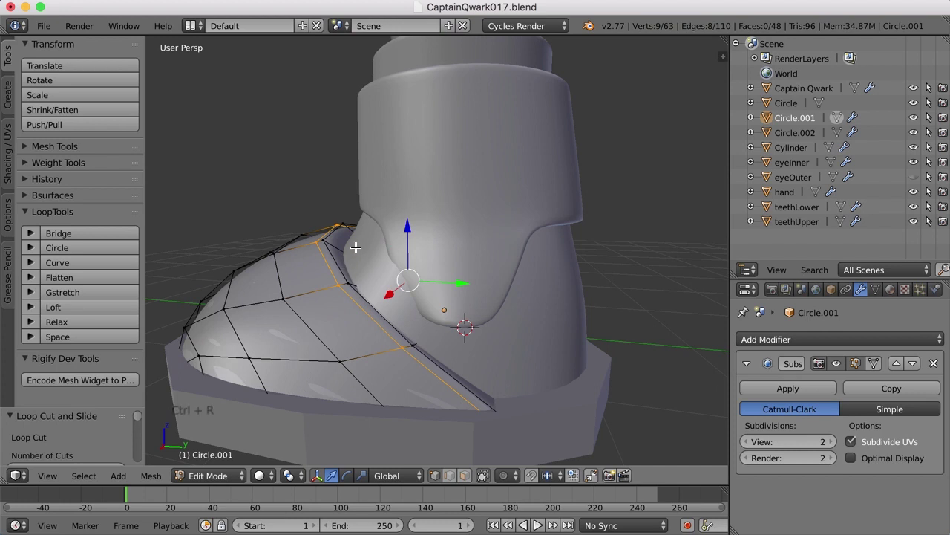
key("ctrl+r")
left_click(350, 251)
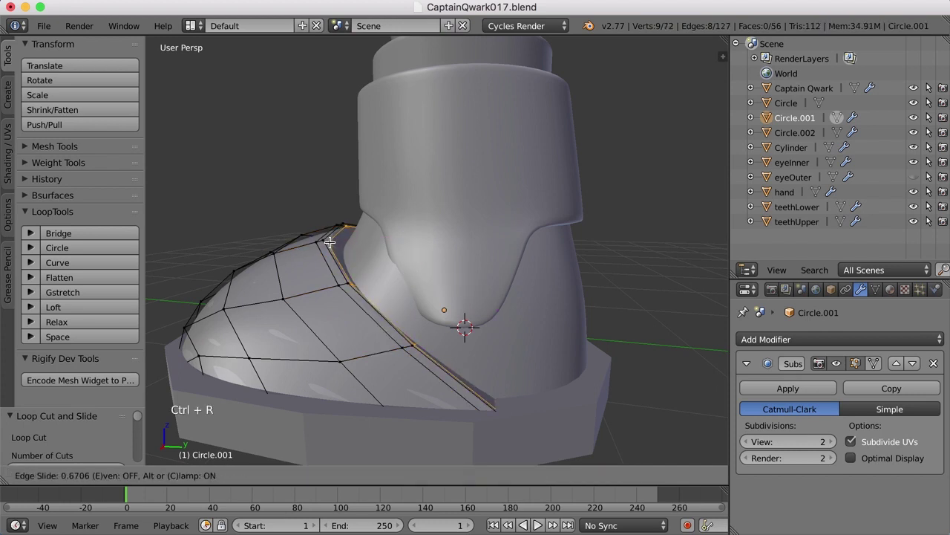
left_click(329, 241)
key("a")
key("Tab")
Step: Add a Subdivision Surface modifier with 2 view subdivisions to the boot's sole and apply smooth shading
scroll(437, 328, "down", 3)
mouse_move(436, 328)
middle_mouse_down()
mouse_move(407, 325)
mouse_move(433, 335)
middle_mouse_up()
right_click(434, 348)
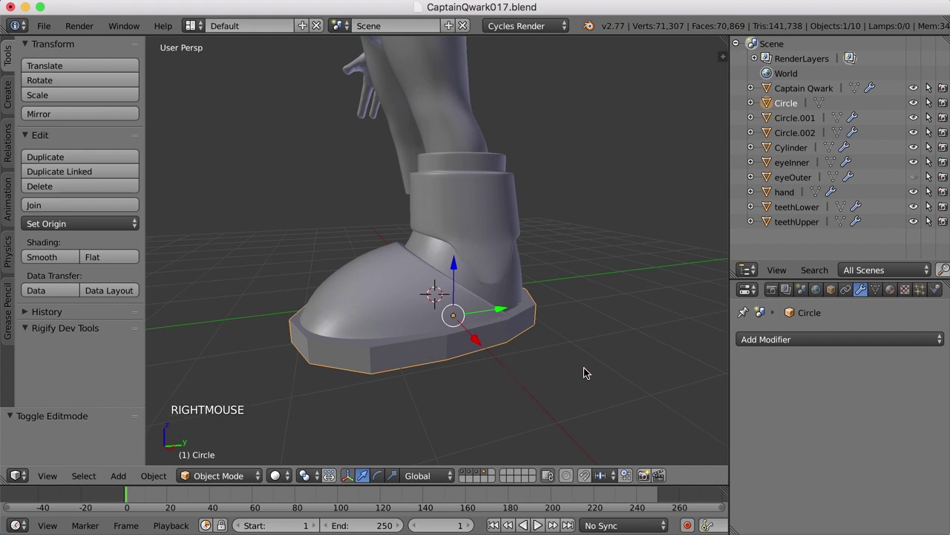
left_click(750, 340)
left_click(657, 288)
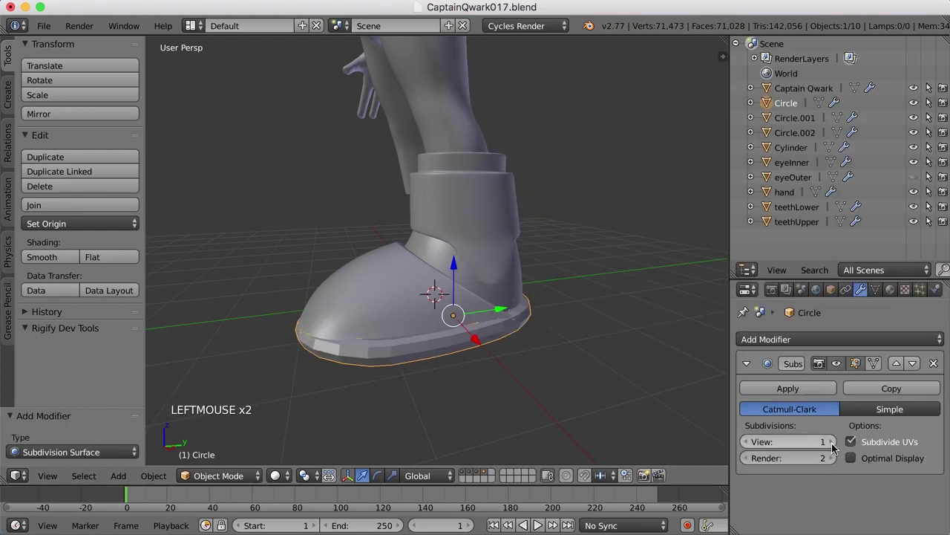
left_click(58, 259)
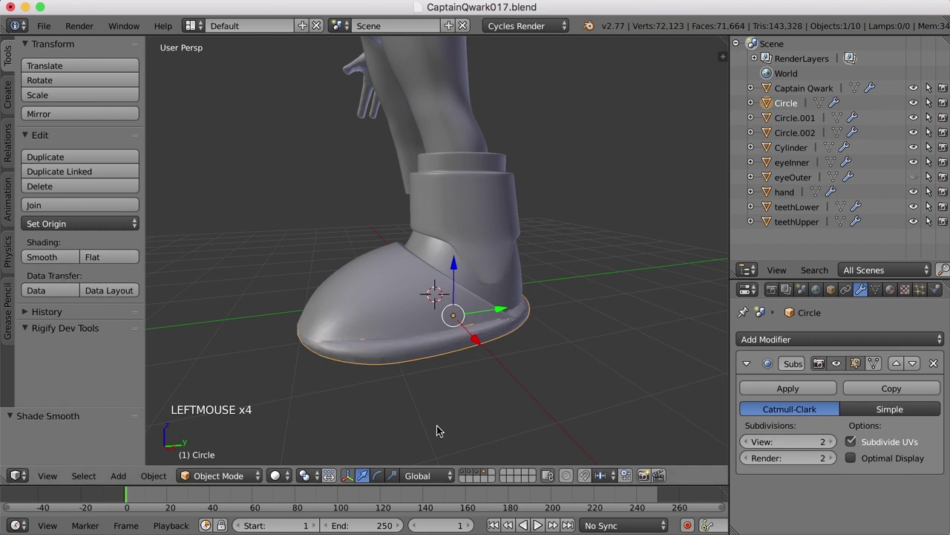
Step: Cut two edge loops around the sole's side wall and scale them apart vertically by about 2.542 toward its upper and lower edges
scroll(543, 424, "up", 2)
middle_click_drag(544, 425, 553, 352, "shift")
key("Tab")
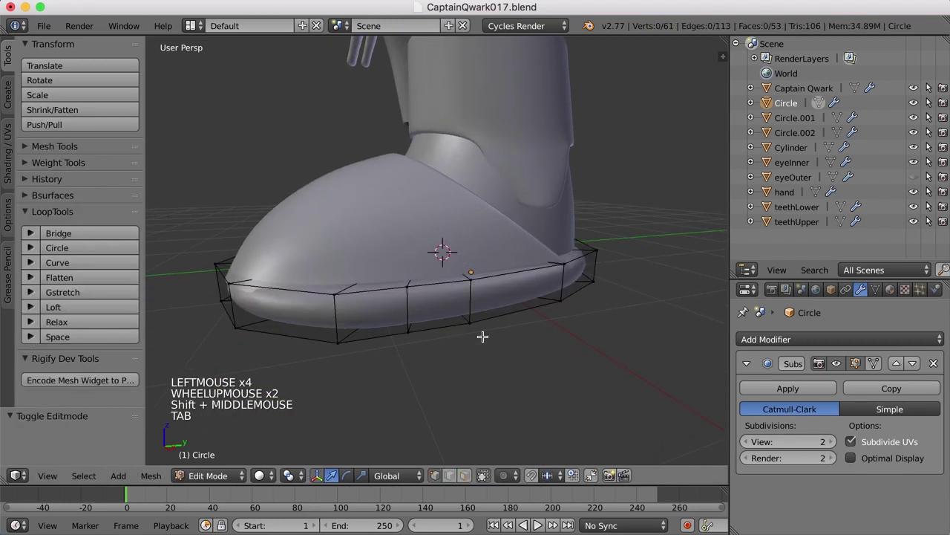
key("ctrl+r")
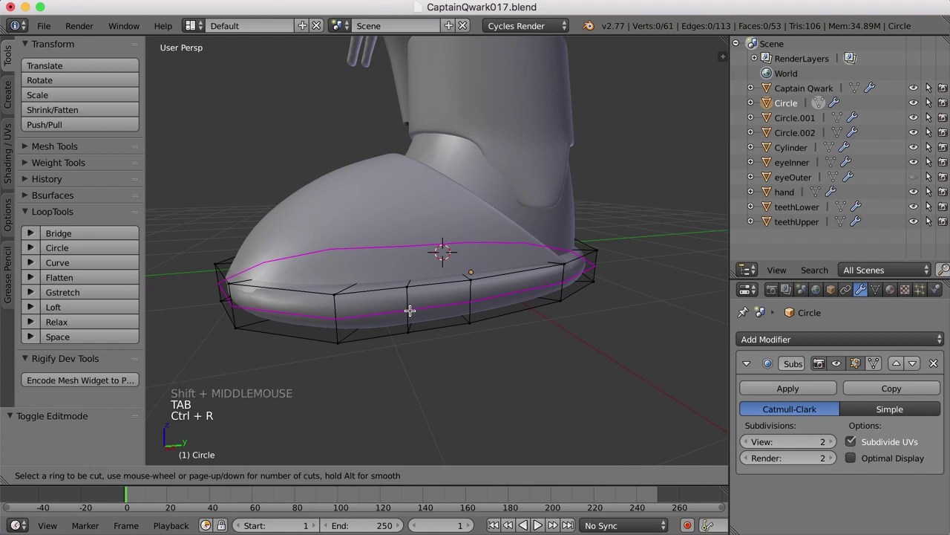
scroll(410, 310, "up", 1)
left_click(410, 310)
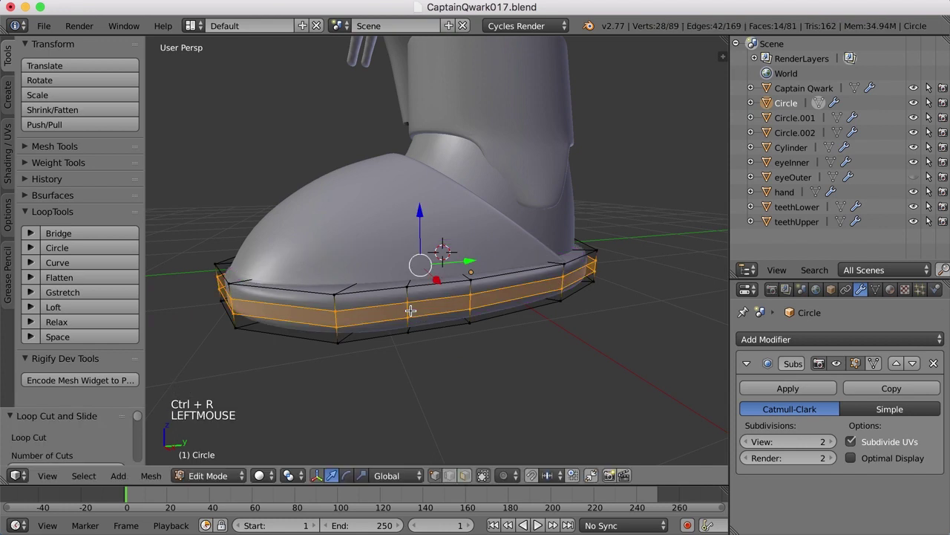
key("ctrl+alt+Right")
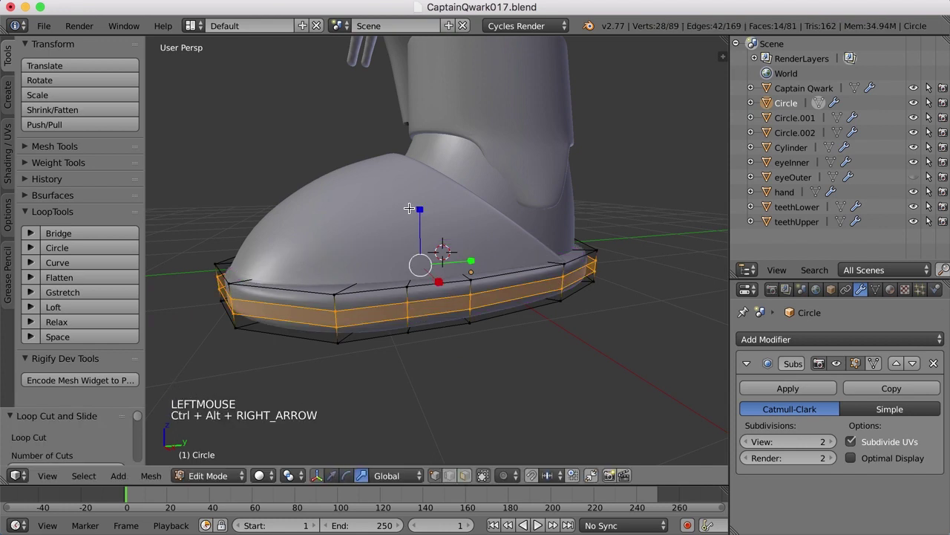
left_click_drag(420, 211, 419, 127)
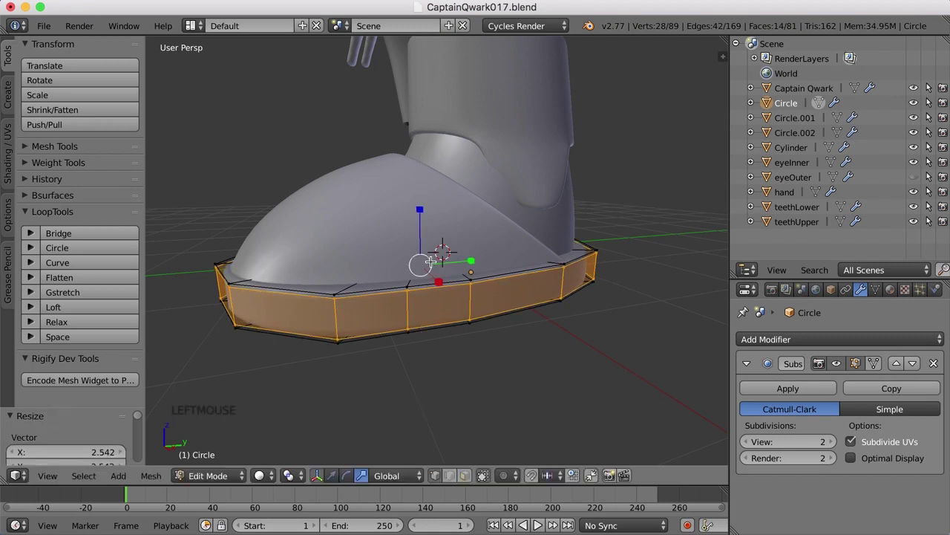
key("a")
Step: Cut a supporting edge loop around the sole's top face close to its outer rim and finish editing
middle_click_drag(417, 357, 402, 348)
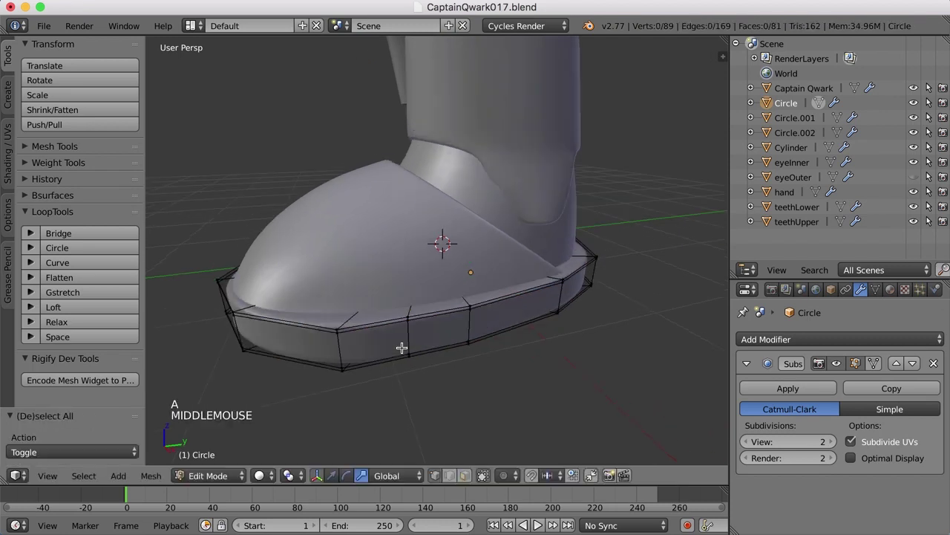
key("ctrl+r")
left_click(340, 319)
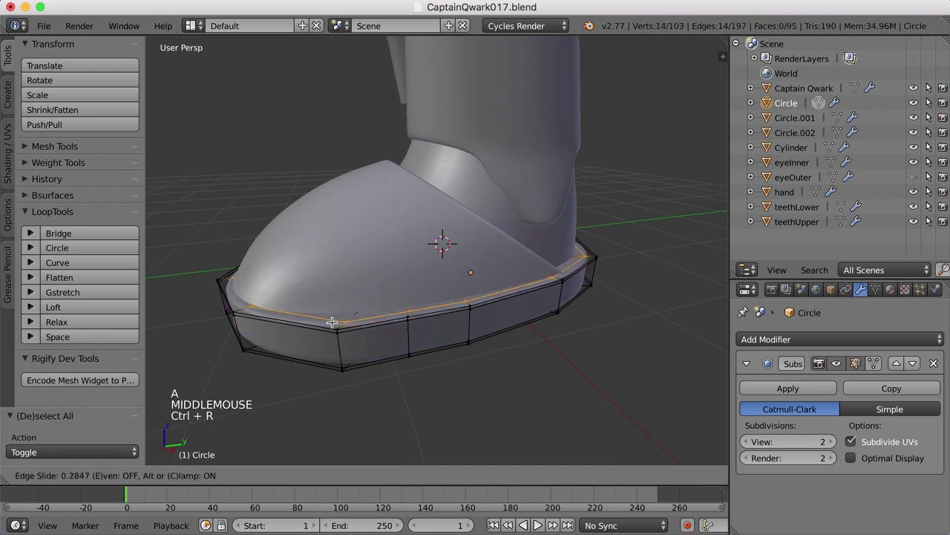
left_click(334, 324)
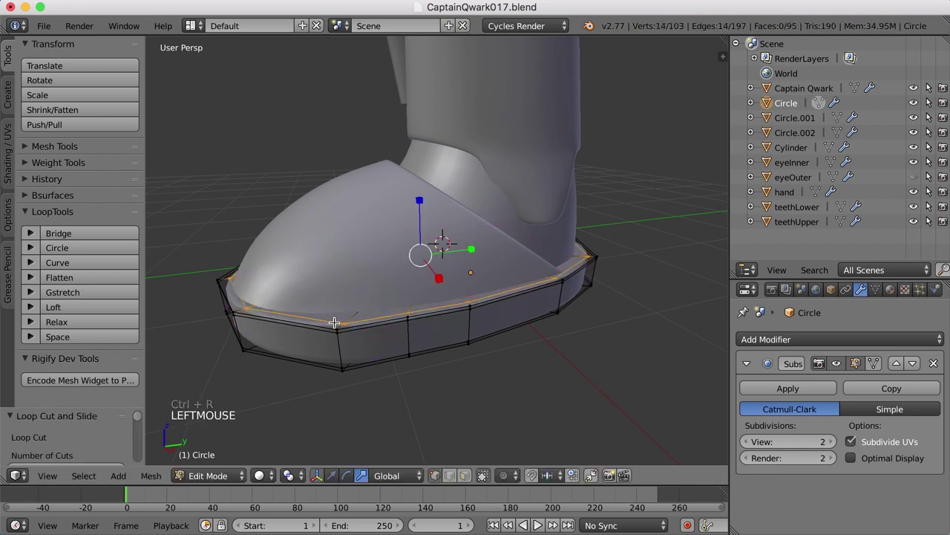
key("a")
key("Tab")
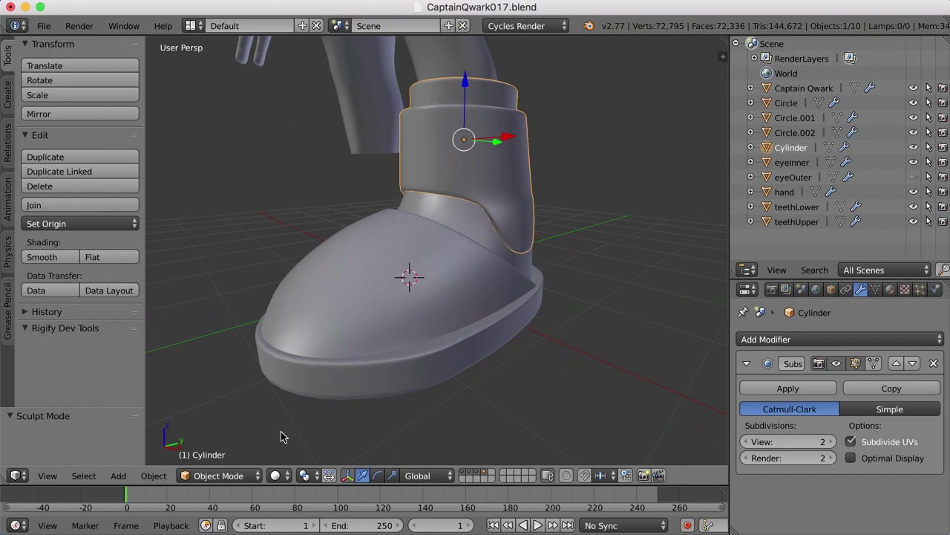
Step: Touch up the boot cuff with several short strokes in Sculpt Mode, inspecting it from different sides
left_click(223, 475)
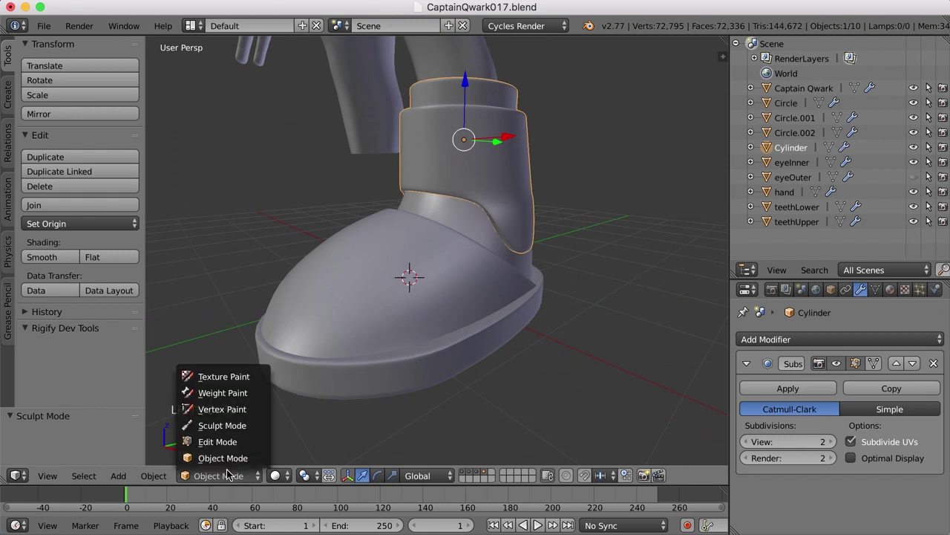
left_click(233, 429)
mouse_move(500, 238)
middle_mouse_down()
mouse_move(543, 259)
mouse_move(552, 213)
mouse_move(587, 263)
middle_mouse_up()
scroll(536, 250, "up", 2)
left_click(539, 207)
left_click(536, 210)
left_click(541, 217)
left_click(556, 221)
middle_click_drag(556, 220, 537, 214)
left_click(500, 183)
mouse_move(500, 183)
middle_mouse_down()
mouse_move(490, 205)
mouse_move(530, 228)
mouse_move(546, 231)
mouse_move(562, 218)
mouse_move(634, 251)
middle_mouse_up()
left_click(456, 192)
left_click(553, 207)
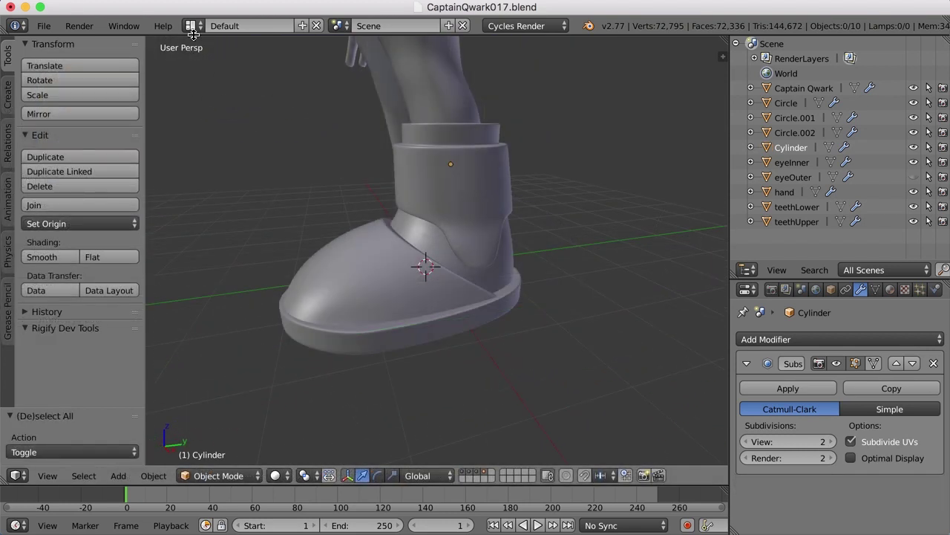
Step: Switch to the Character screen layout and show the right side view of the boot in solid shading
left_click(190, 25)
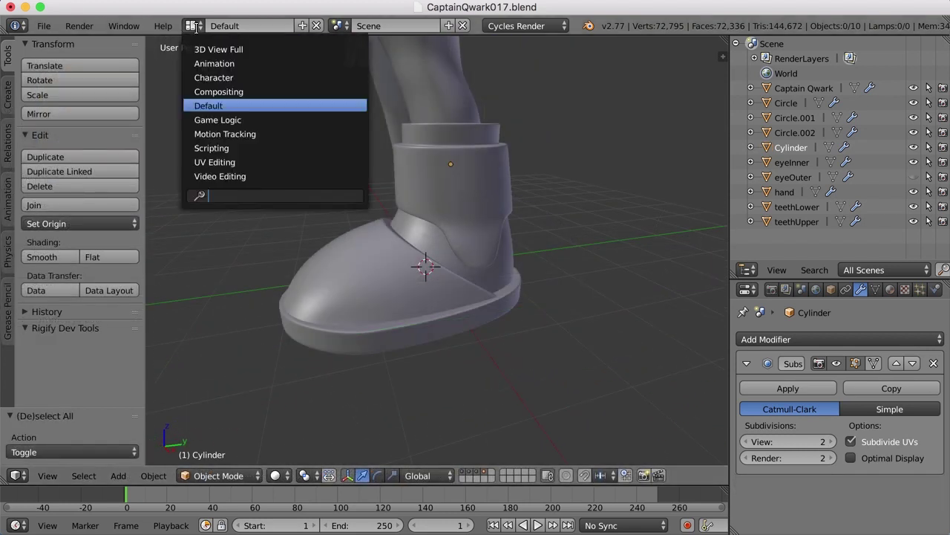
left_click(217, 78)
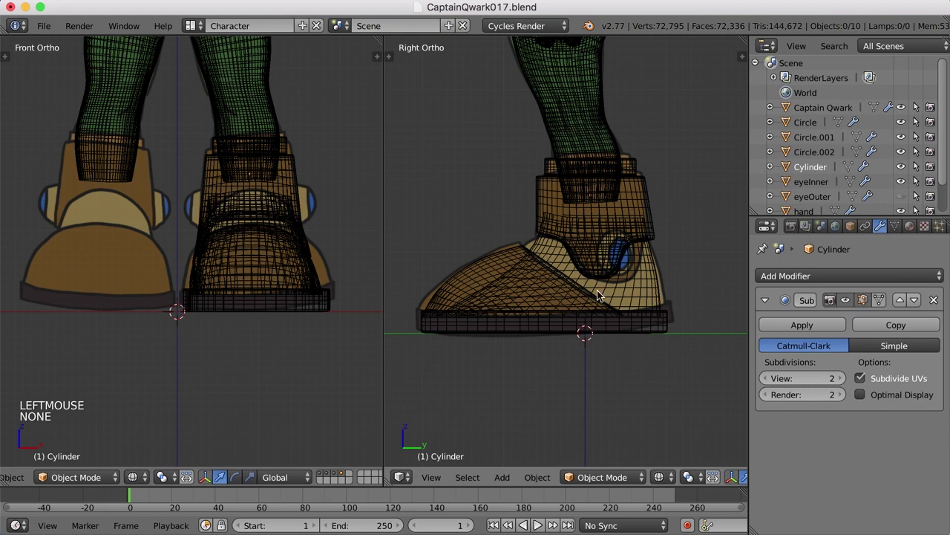
key("KP_3")
key("z")
right_click(571, 300)
middle_click_drag(571, 301, 592, 254, "shift")
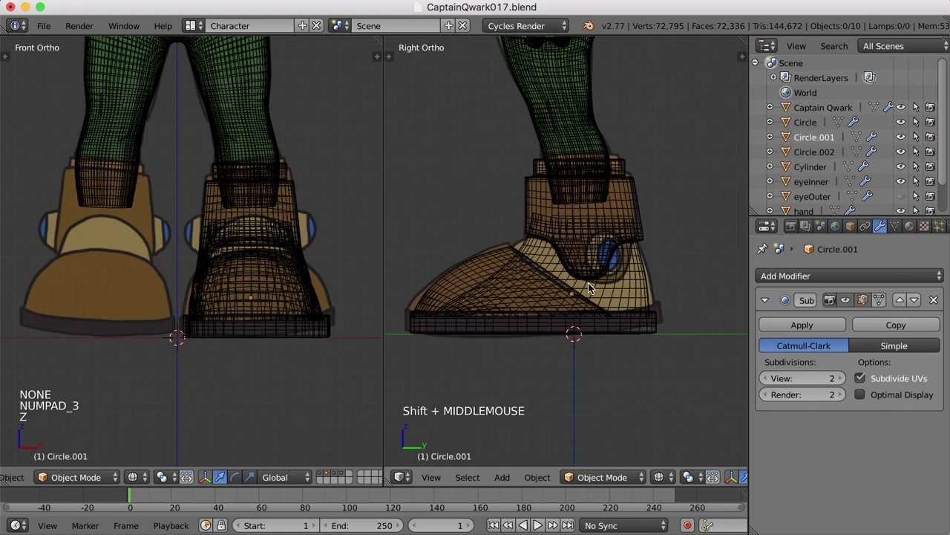
key("Tab")
key("Tab")
key("z")
key("Tab")
key("Tab")
Step: Snap the 3D cursor to a vertex on the boot cuff's lower side flap and leave mesh editing
right_click(594, 261)
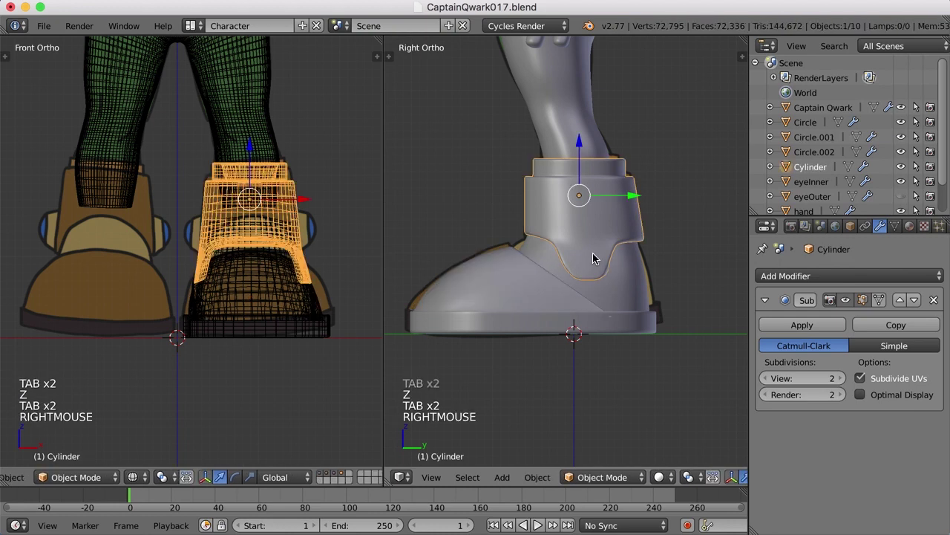
key("Tab")
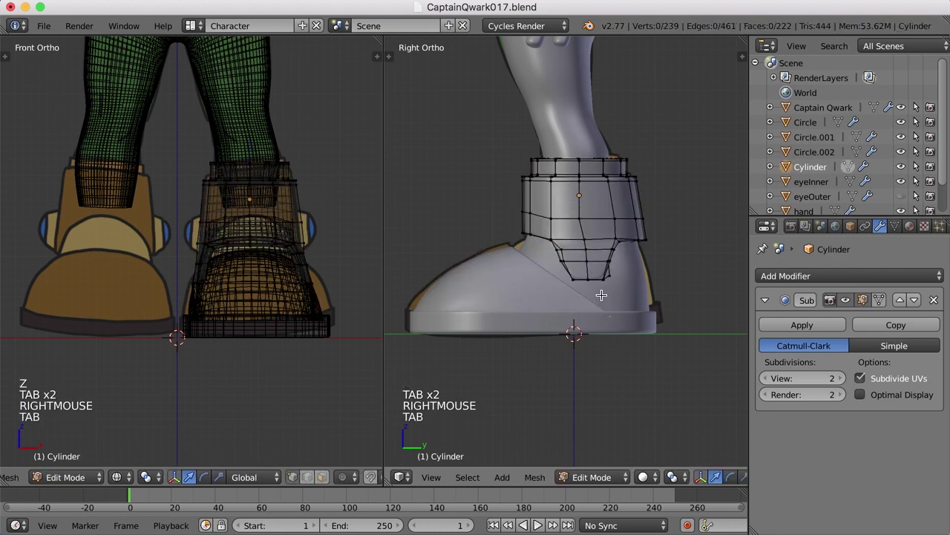
right_click(586, 248)
key("shift+s")
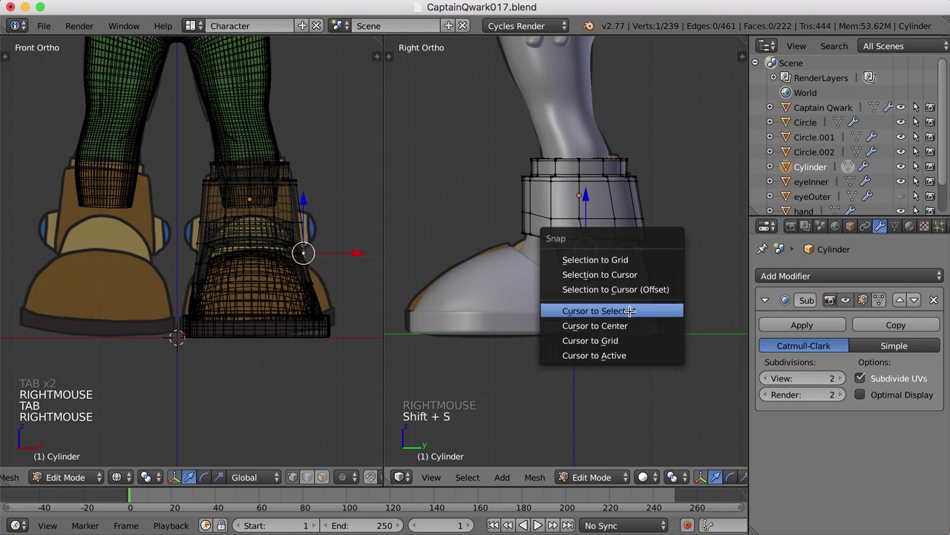
left_click(627, 311)
key("a")
key("Tab")
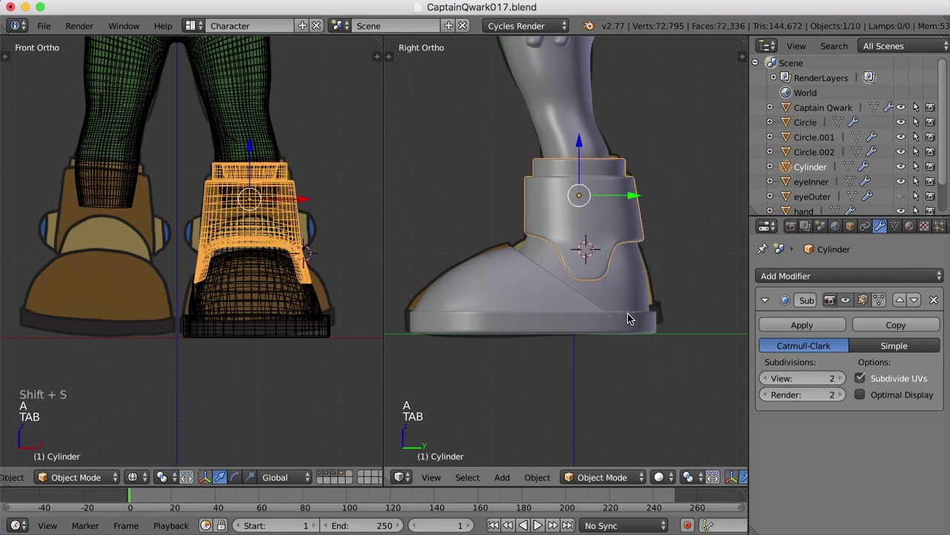
Step: Add a 12-vertex cylinder at the 3D cursor with its cap fill type set to Nothing
key("a")
key("shift+a")
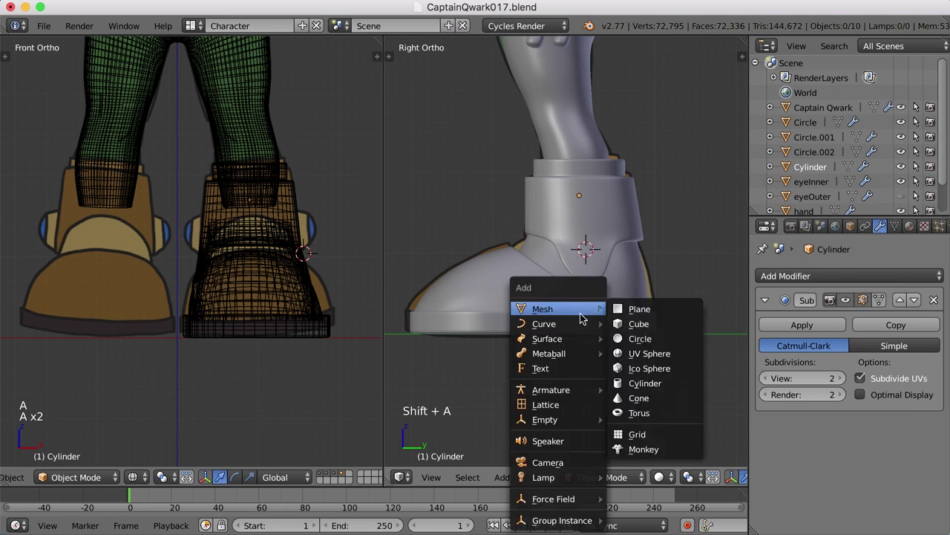
left_click(657, 389)
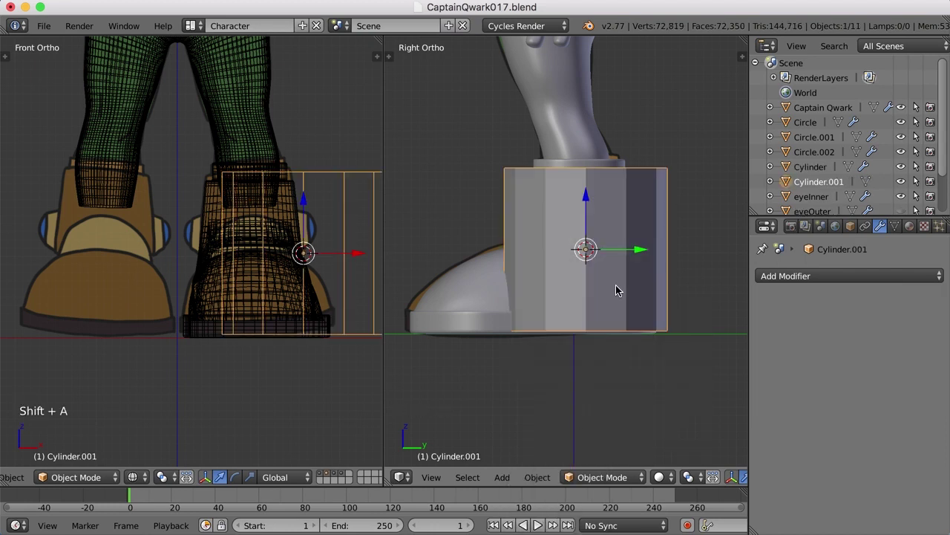
key("t")
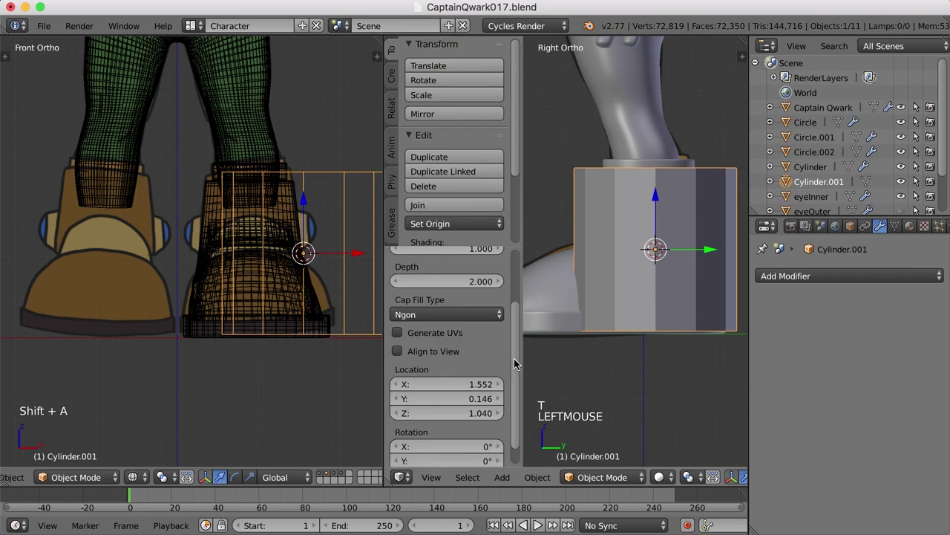
left_click_drag(514, 359, 513, 334)
left_click(444, 390)
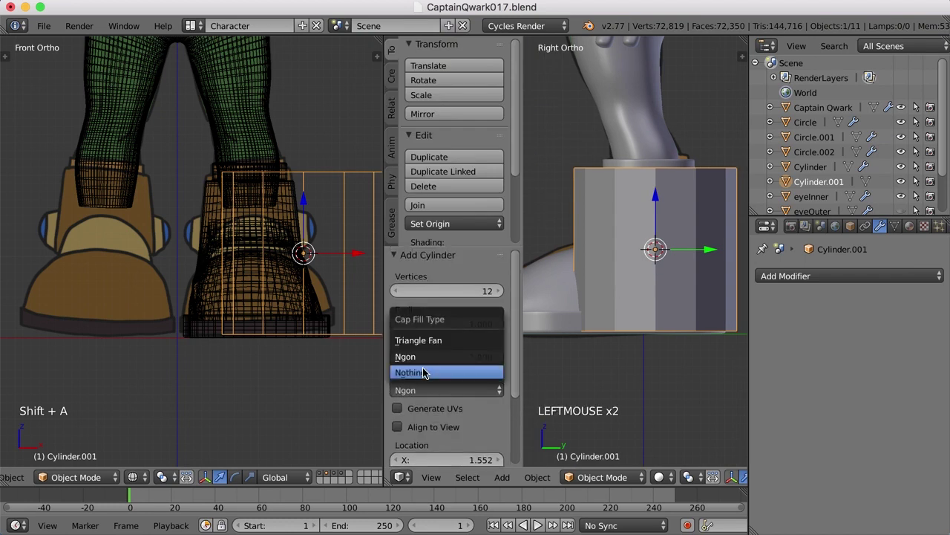
left_click(423, 373)
key("t")
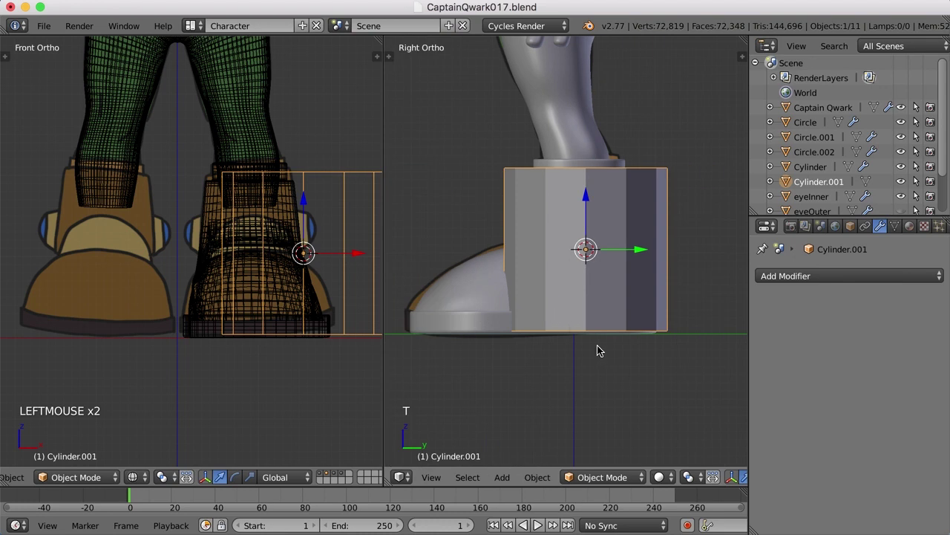
Step: Scale the cylinder down to fit the ankle flap and rotate it 90° about the global Y axis
key("s")
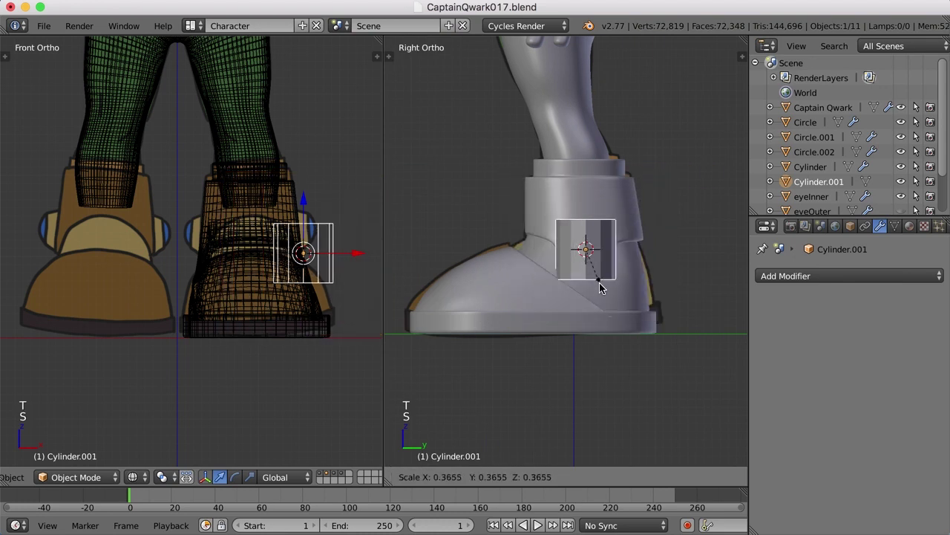
left_click(598, 277)
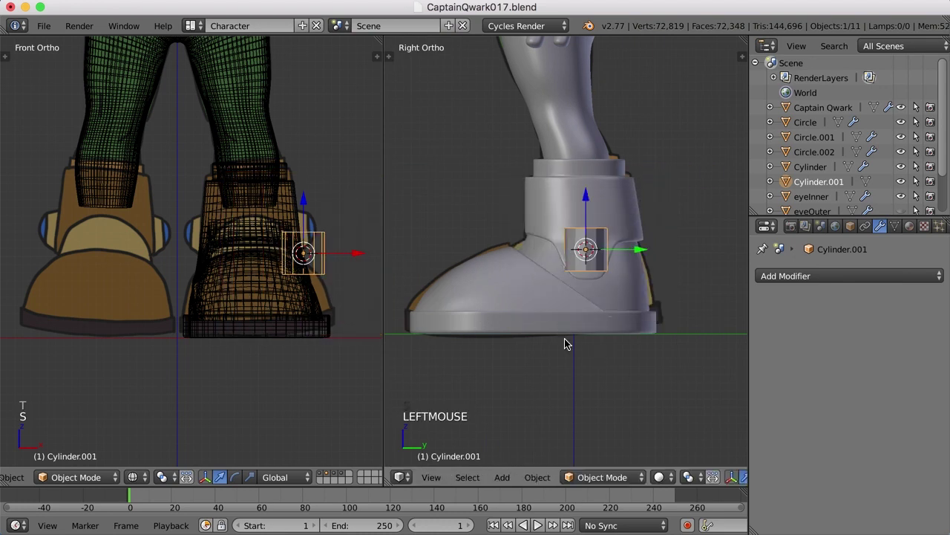
type("ry")
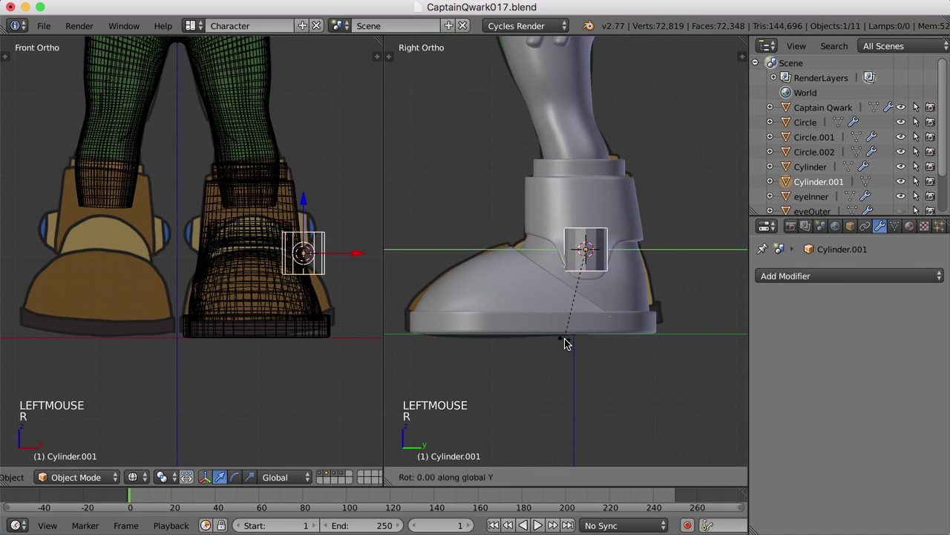
type("90")
key("Return")
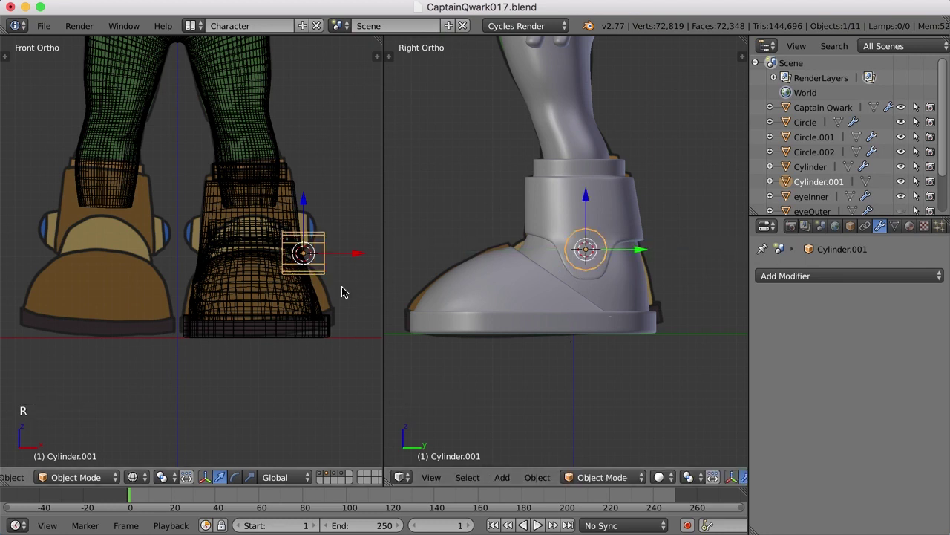
Step: Narrow the cylinder along X, then raise it slightly on the cuff's side flap and shrink it a little
key("s")
key("x")
left_click(310, 276)
scroll(546, 301, "up", 2)
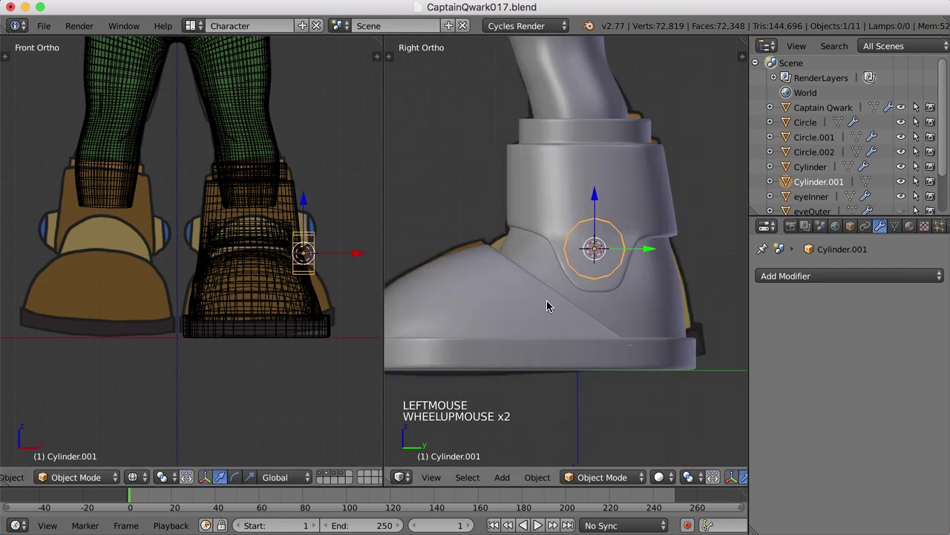
middle_click_drag(663, 299, 644, 302, "shift")
scroll(642, 301, "up", 1)
key("g")
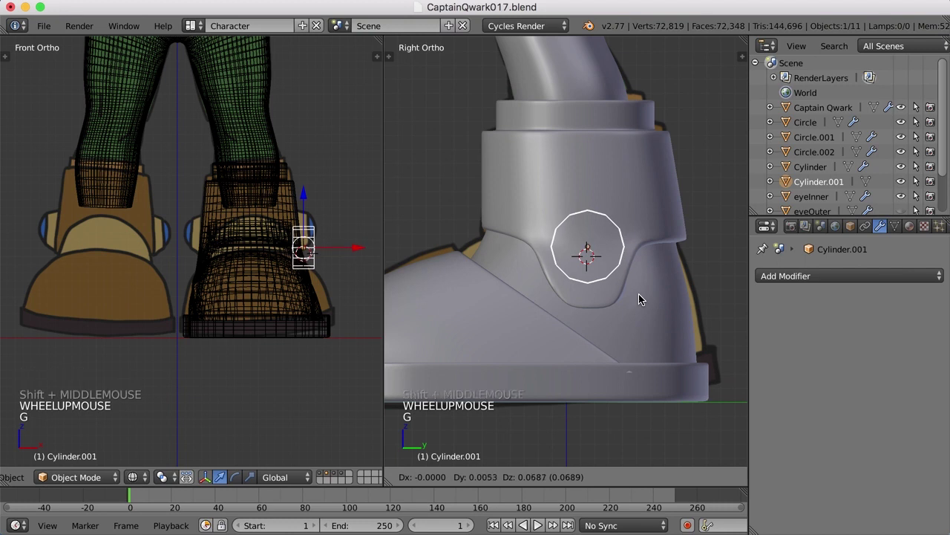
key("s")
key("s")
left_click(638, 295)
Step: Scale down the cylinder's outer edge loop to taper it and move the loop along X toward the boot
key("Tab")
scroll(350, 255, "up", 3)
middle_click_drag(346, 255, 284, 249, "shift")
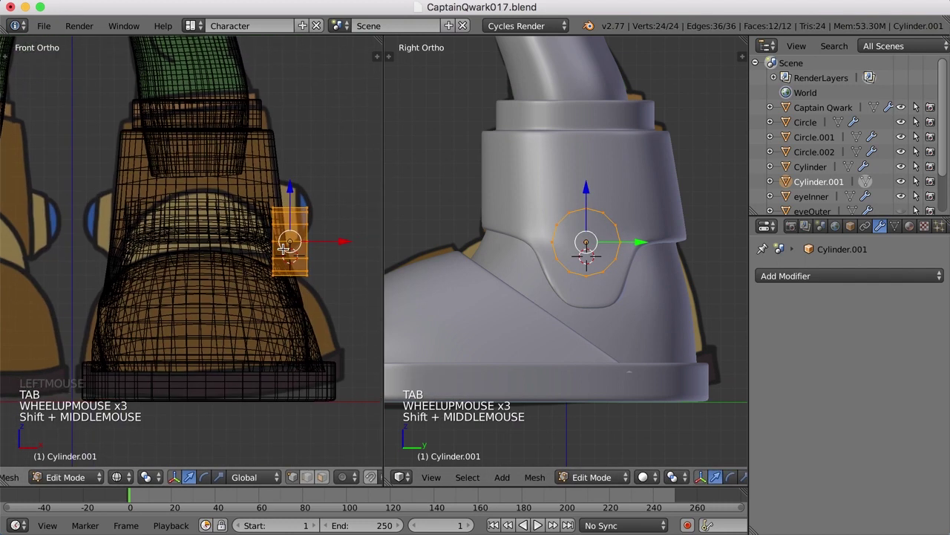
right_click(305, 239, "alt")
key("s")
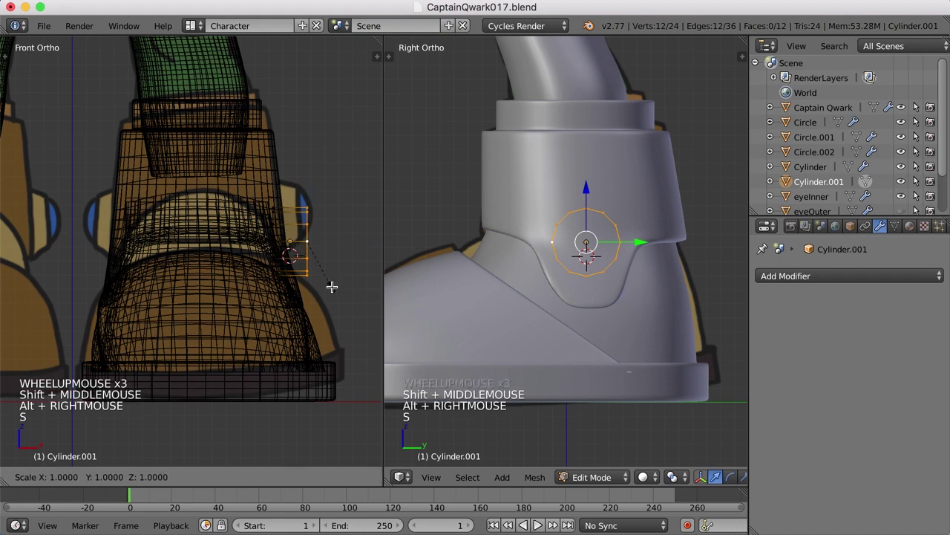
left_click(328, 271)
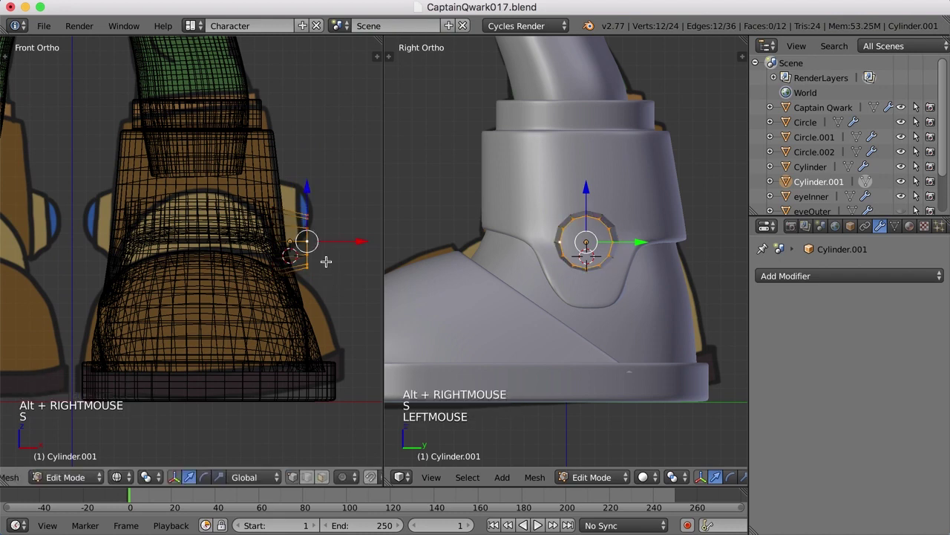
left_click_drag(361, 240, 361, 245)
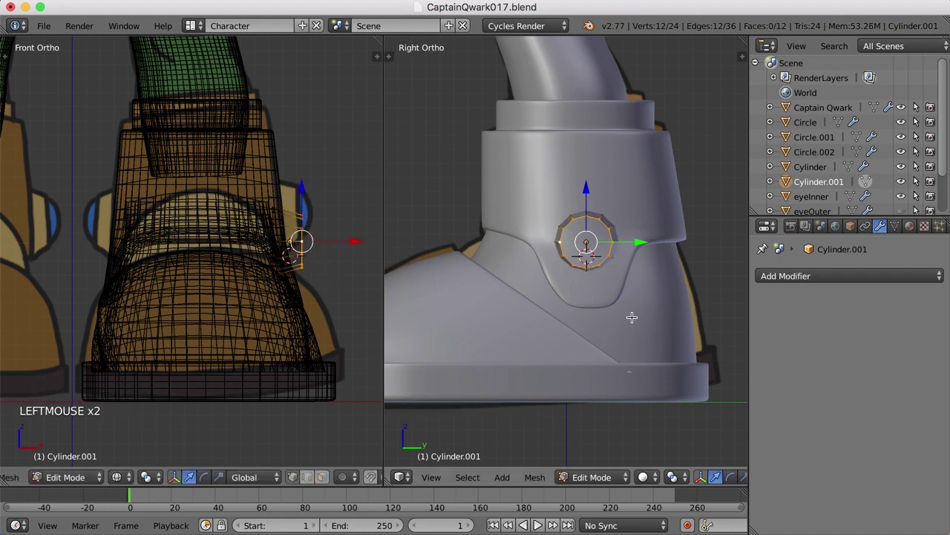
Step: Extrude the outer loop inward into a narrow rim, extrude it along X into the cylinder as a recess, and finish editing
key("e")
key("s")
key("s")
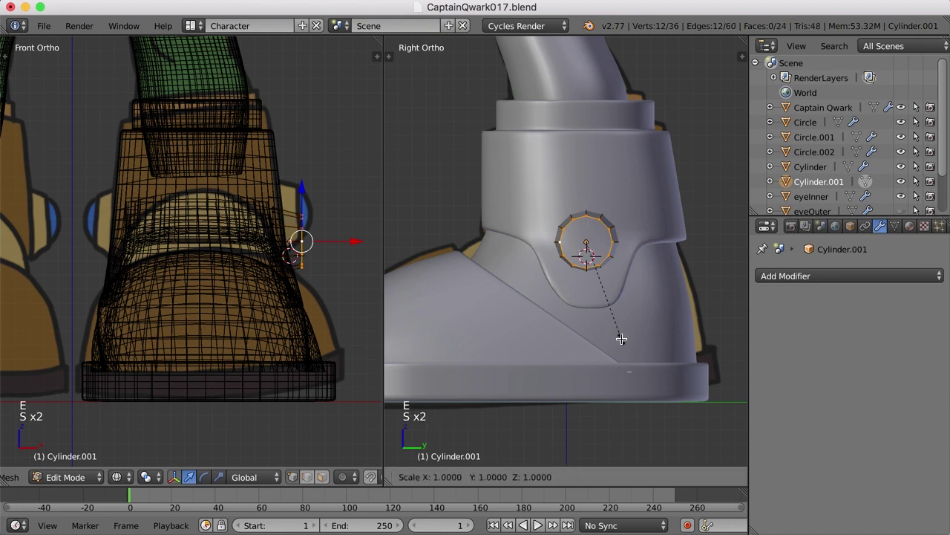
left_click(615, 331)
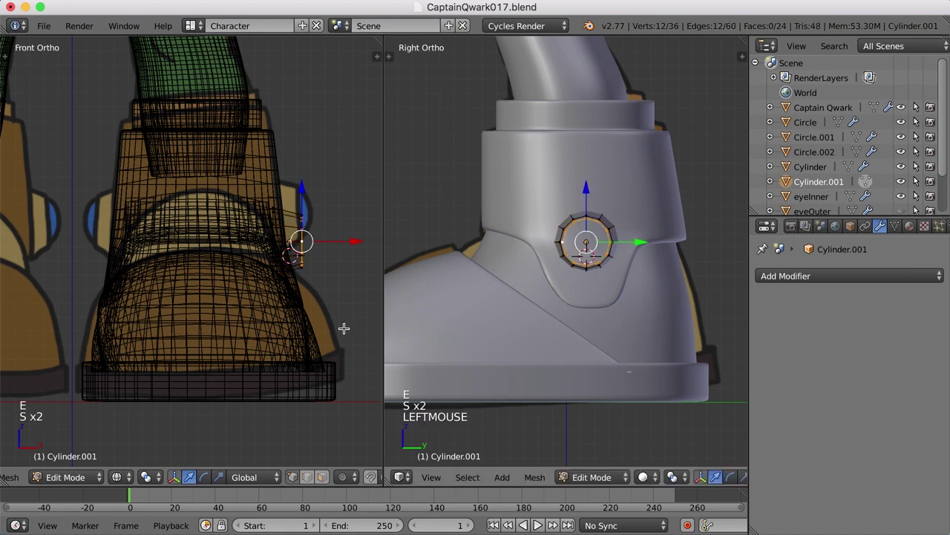
key("e")
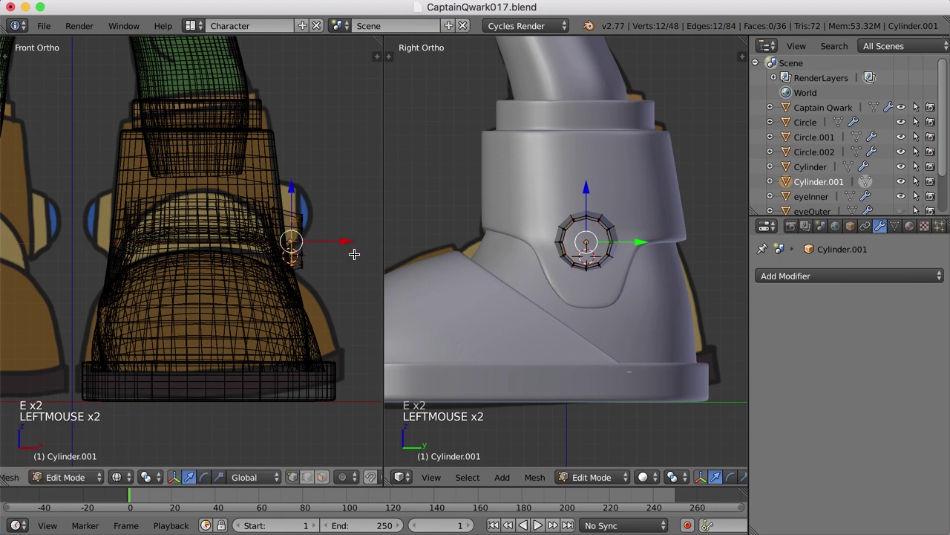
key("Tab")
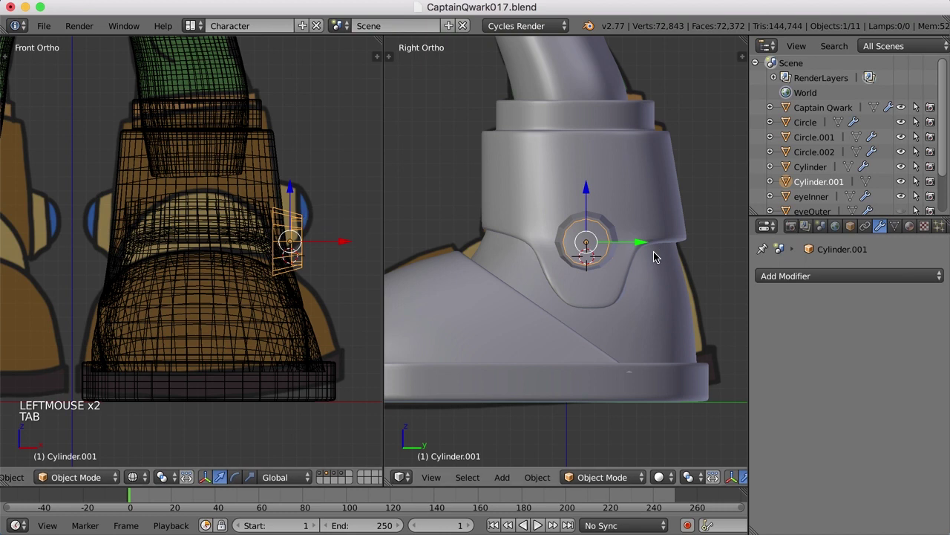
Step: Snap the 3D cursor to the ankle cylinder and add a UV sphere mesh there
right_click(605, 262)
right_click(605, 261)
key("shift+s")
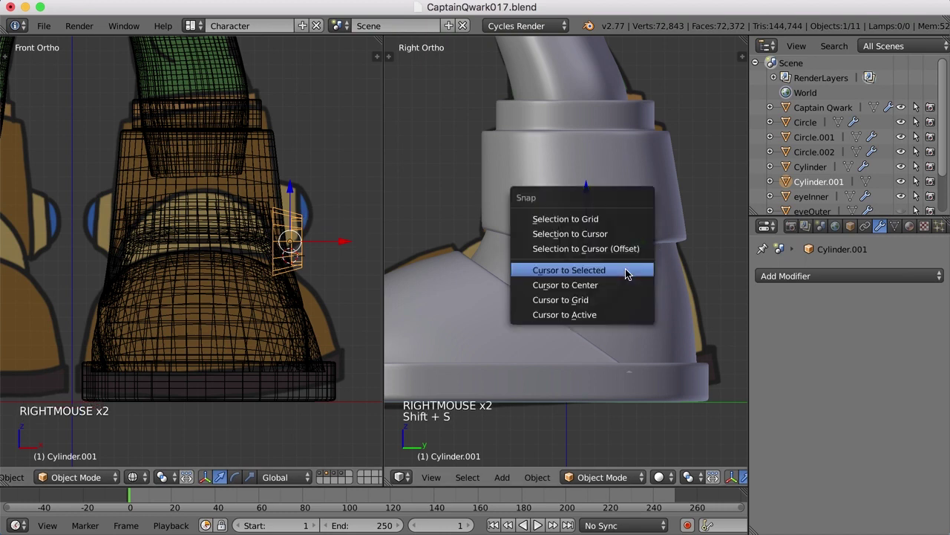
left_click(626, 273)
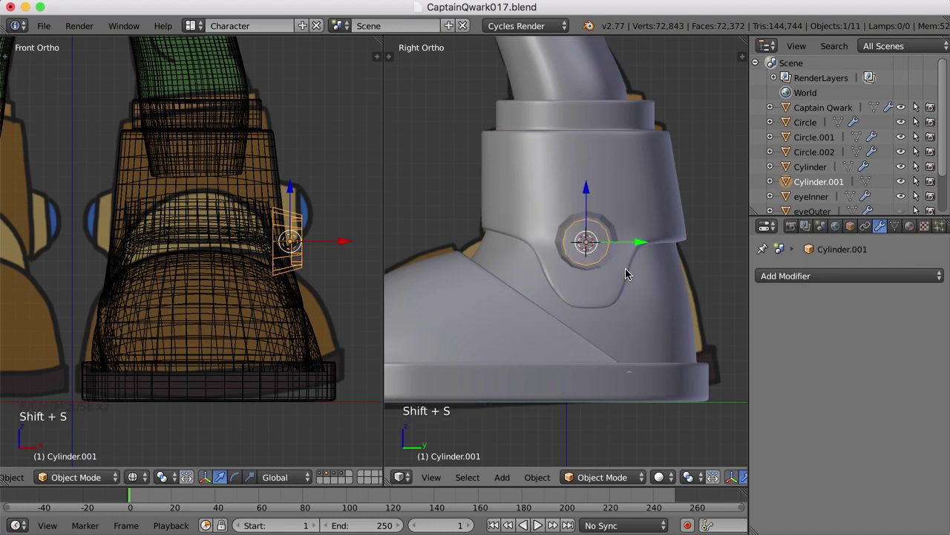
key("shift+a")
mouse_move(626, 271)
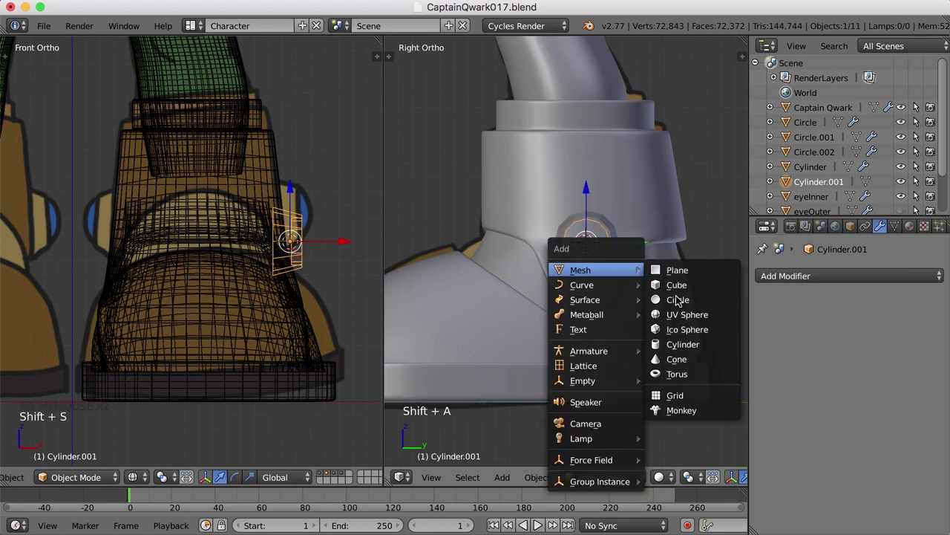
left_click(686, 317)
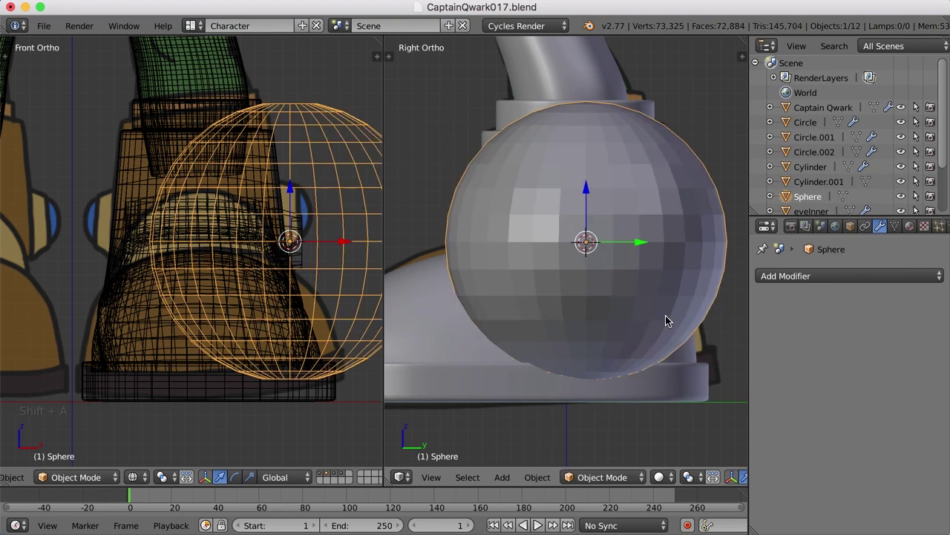
Step: Delete the faces of the sphere's lower half to leave a dome, and finish editing
key("Tab")
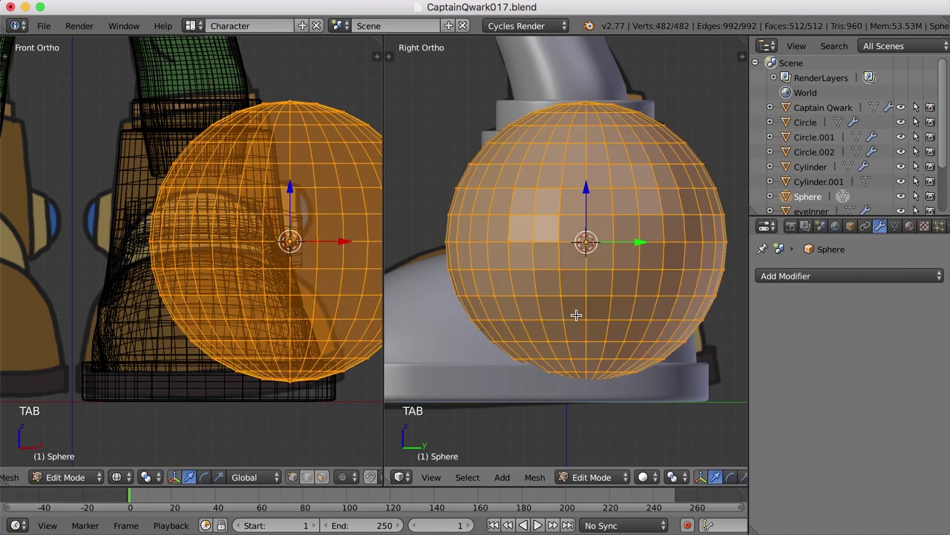
key("z")
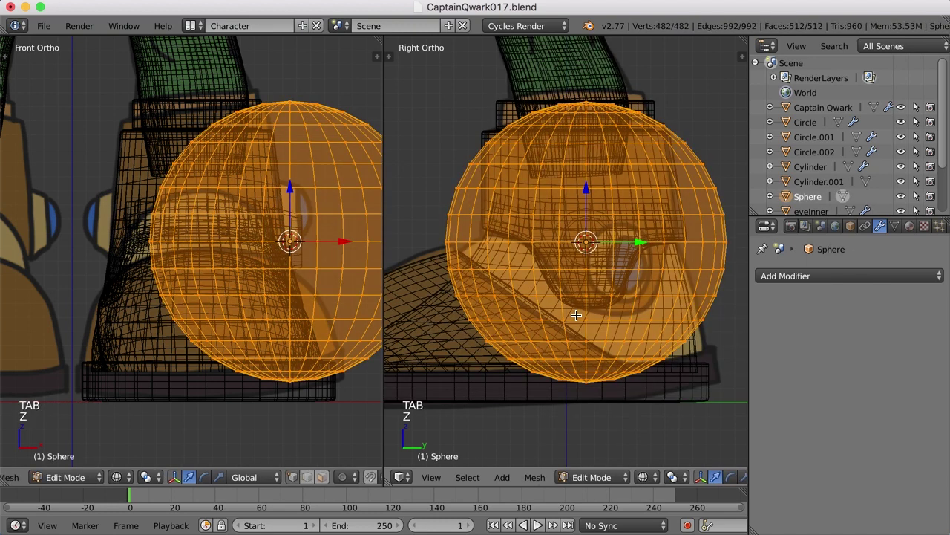
key("ctrl+Tab")
key("a")
key("b")
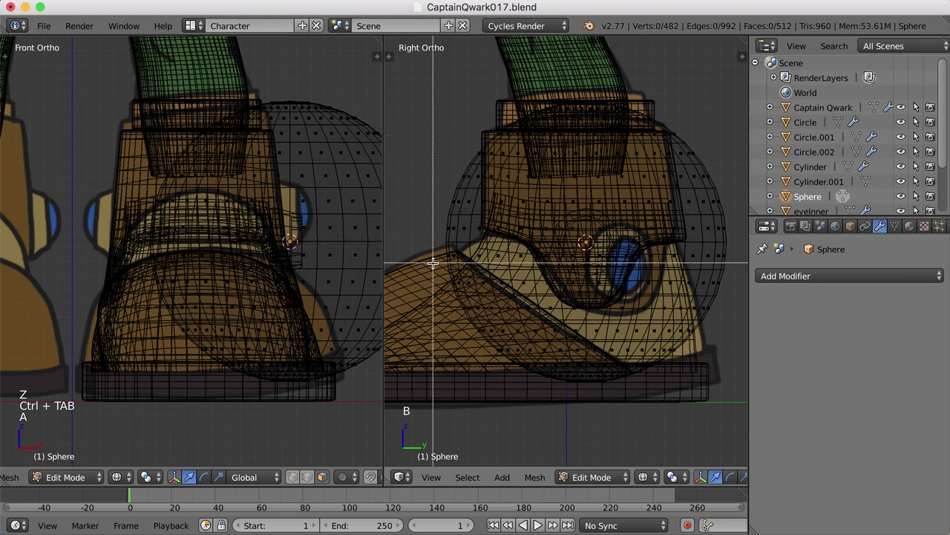
left_click_drag(427, 250, 699, 418)
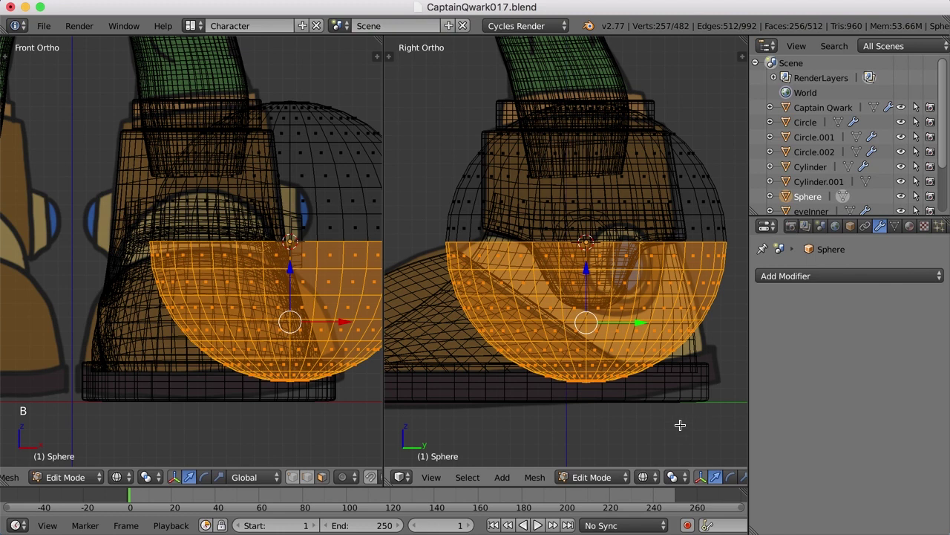
key("x")
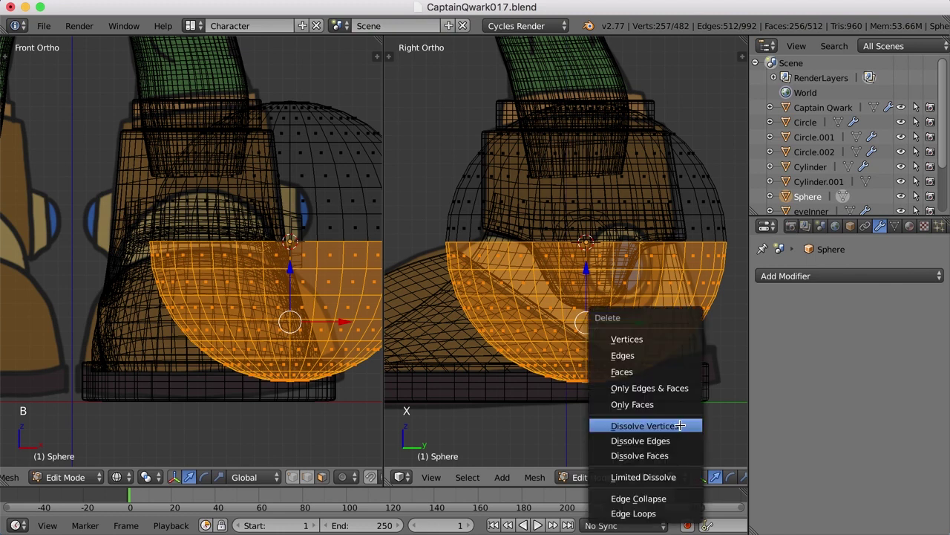
left_click(638, 373)
key("Tab")
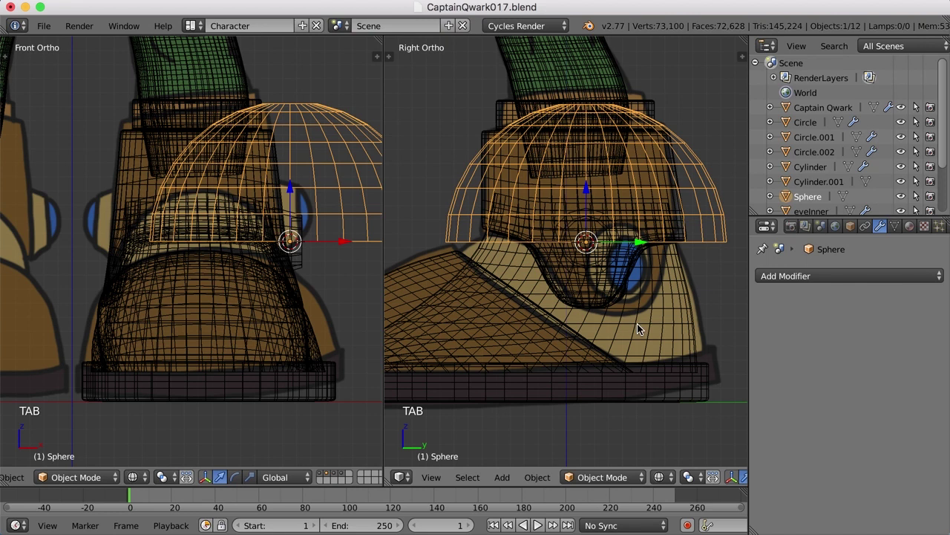
key("z")
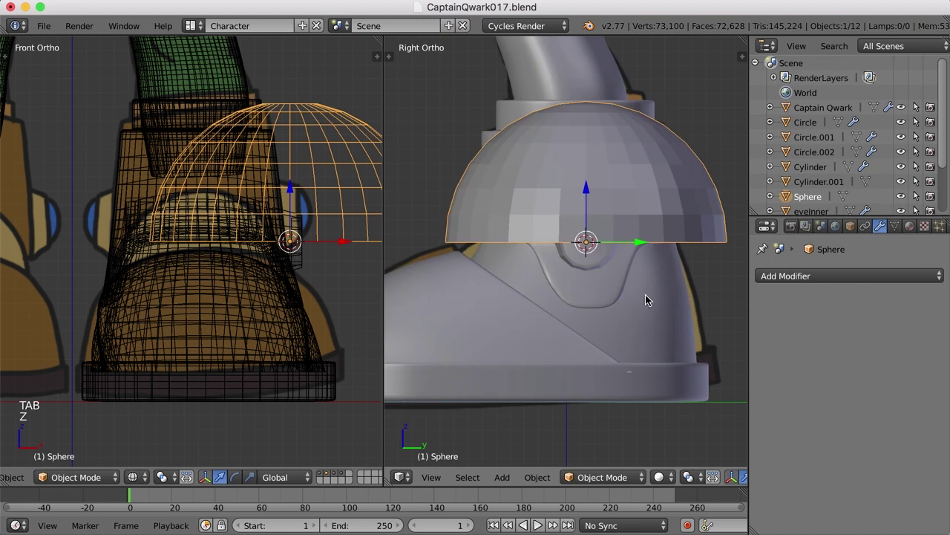
Step: Rotate the dome 90° about the global Y axis and scale it down to fit inside the cylinder's rim
key("r")
type("y90")
key("Return")
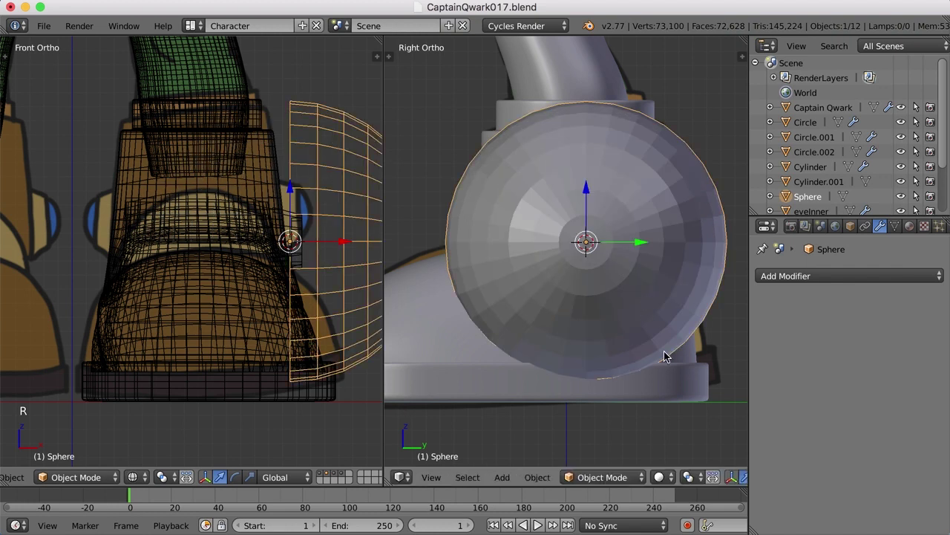
key("s")
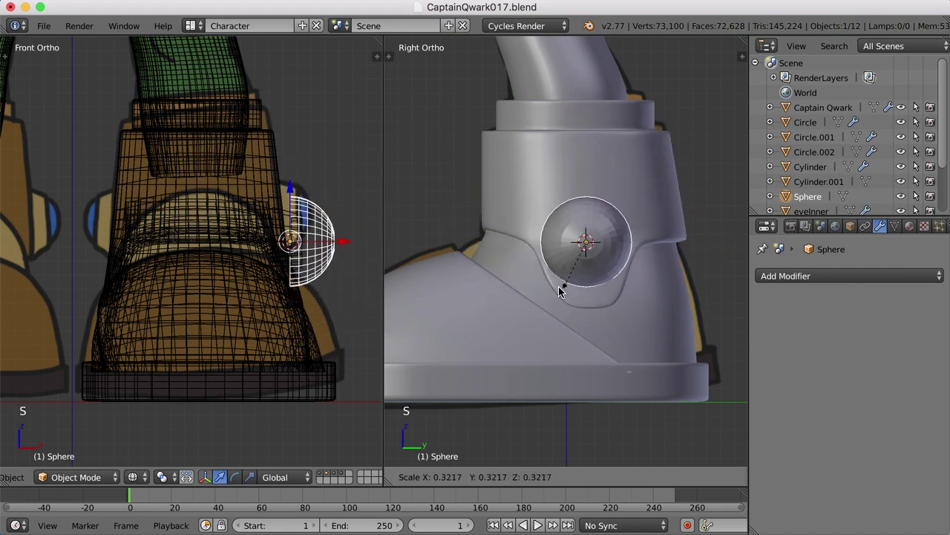
left_click(607, 268)
scroll(606, 266, "up", 3)
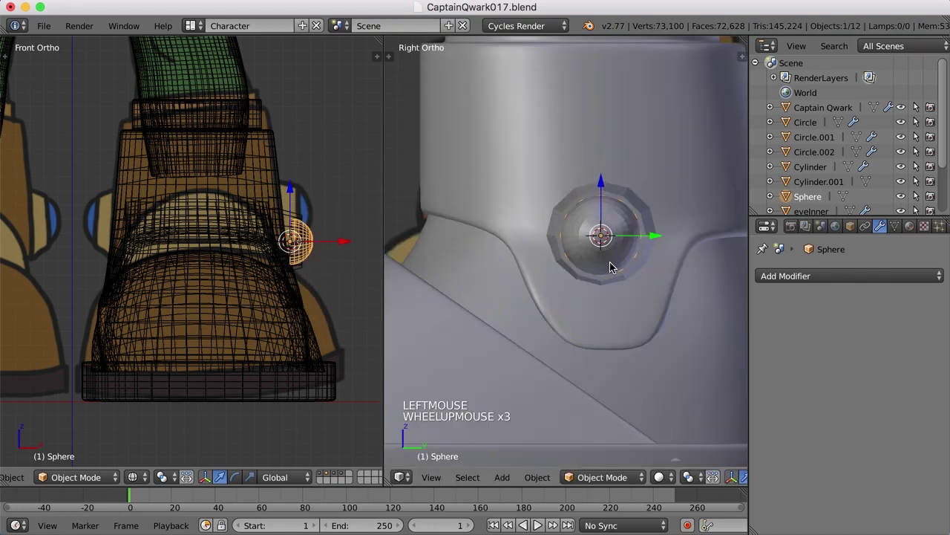
middle_click_drag(607, 266, 590, 286, "shift")
scroll(592, 294, "up", 1)
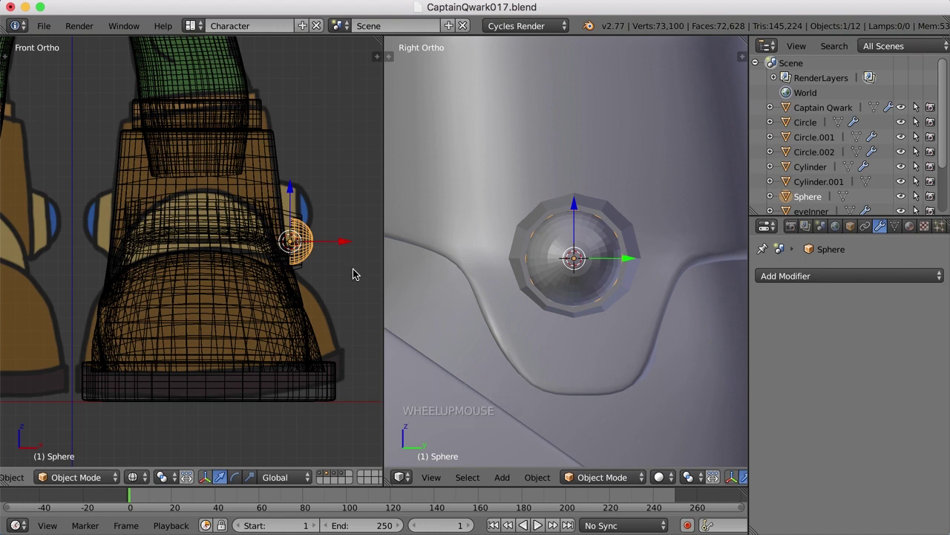
Step: Flatten the dome along global X and move it 0.058 outward along X
key("s")
key("x")
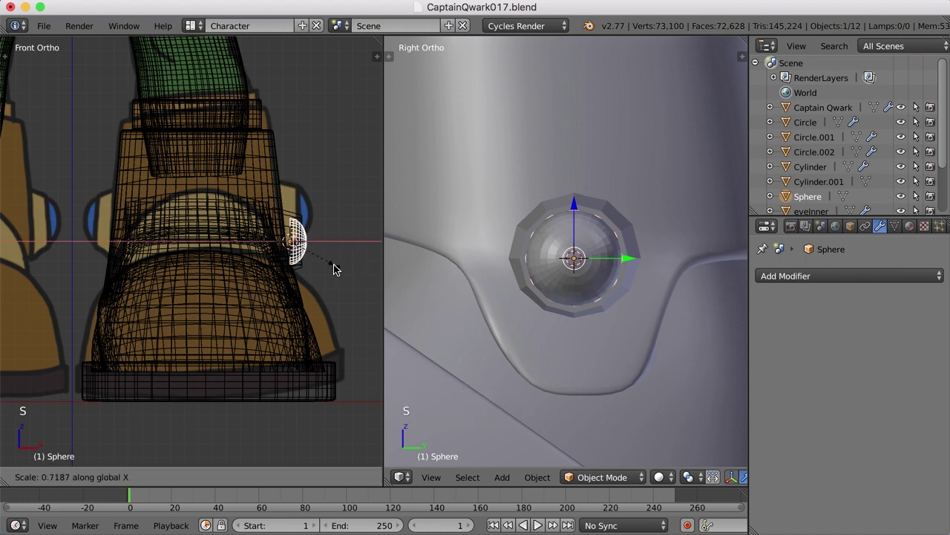
left_click(327, 262)
left_click_drag(341, 239, 351, 239)
Step: In the Default screen layout, give the ankle cylinder a Subdivision Surface modifier with 2 view subdivisions and smooth shading
left_click(194, 25)
left_click(211, 104)
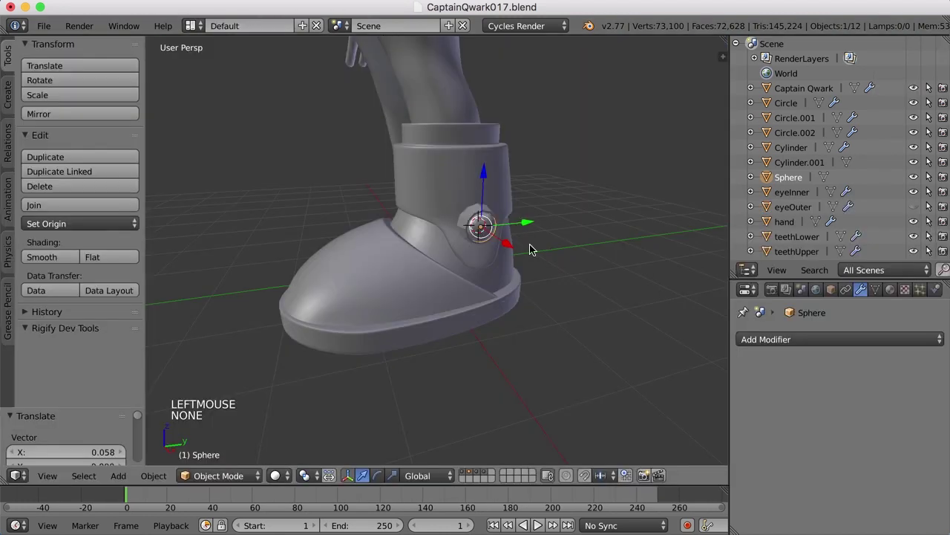
key("KP_Decimal")
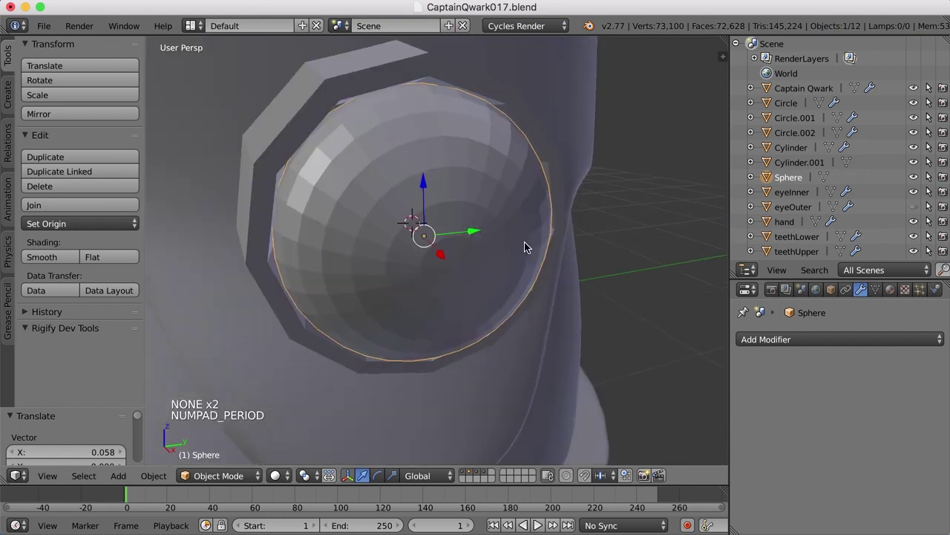
scroll(505, 244, "down", 4)
middle_click_drag(494, 242, 651, 276)
scroll(438, 260, "down", 2)
scroll(438, 259, "down", 1)
right_click(478, 247)
left_click(814, 337)
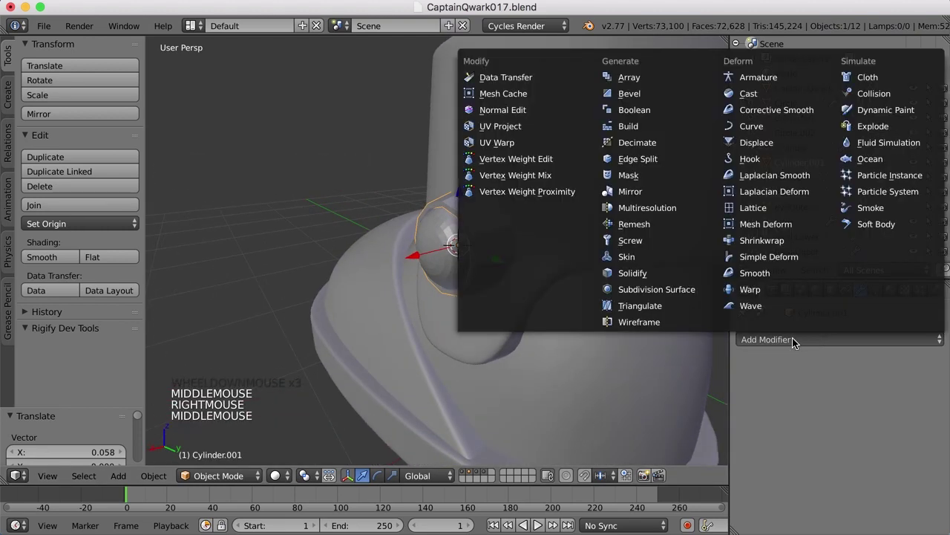
left_click(647, 289)
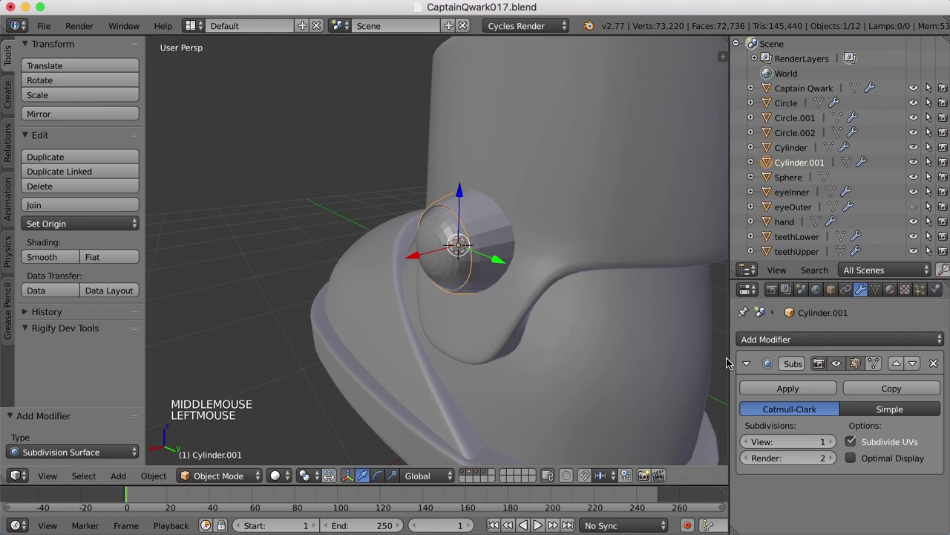
left_click(832, 441)
left_click(45, 256)
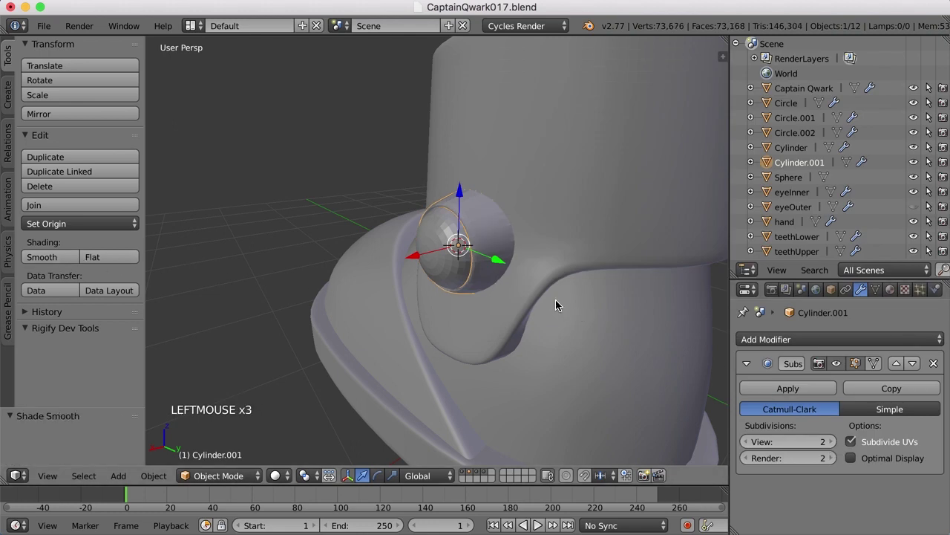
Step: Add two supporting edge loops near the cylinder's outer rim to sharpen it, and finish editing
scroll(558, 303, "up", 3)
middle_click_drag(553, 294, 533, 241)
key("Tab")
key("ctrl+r")
left_click(512, 197)
middle_click_drag(498, 216, 517, 215)
right_click(512, 216)
key("ctrl+r")
left_click(521, 205)
left_click(520, 202)
left_click(520, 202)
key("Tab")
Step: Add a Subdivision Surface modifier to the dome and shade it smooth
middle_click_drag(557, 267, 505, 264)
right_click(478, 270)
left_click(761, 339)
left_click(760, 340)
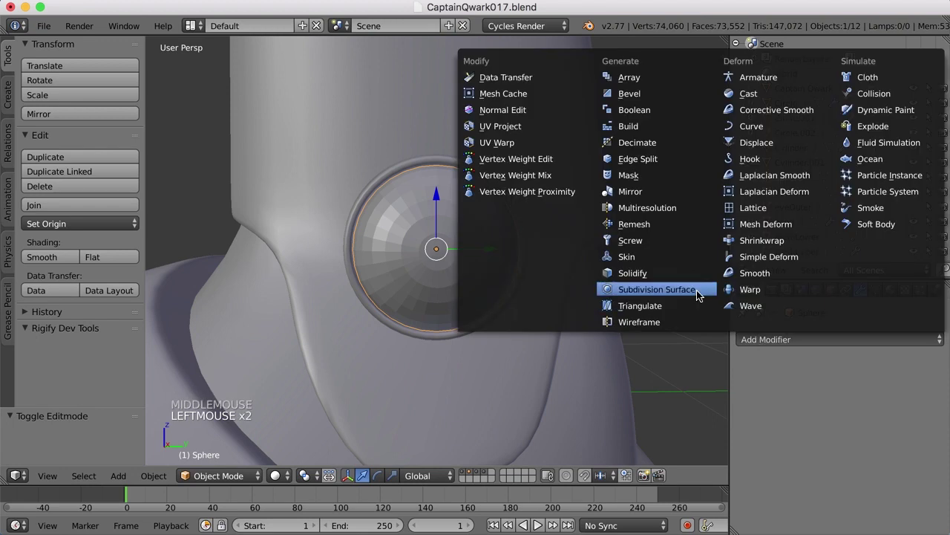
left_click(698, 291)
left_click(66, 259)
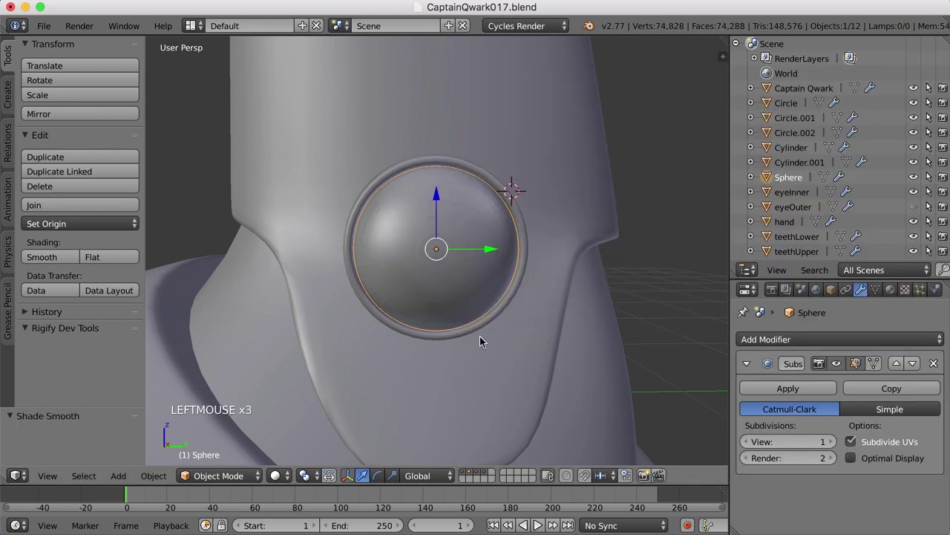
Step: Scale the dome down slightly so it sits within the rim, and deselect it
key("s")
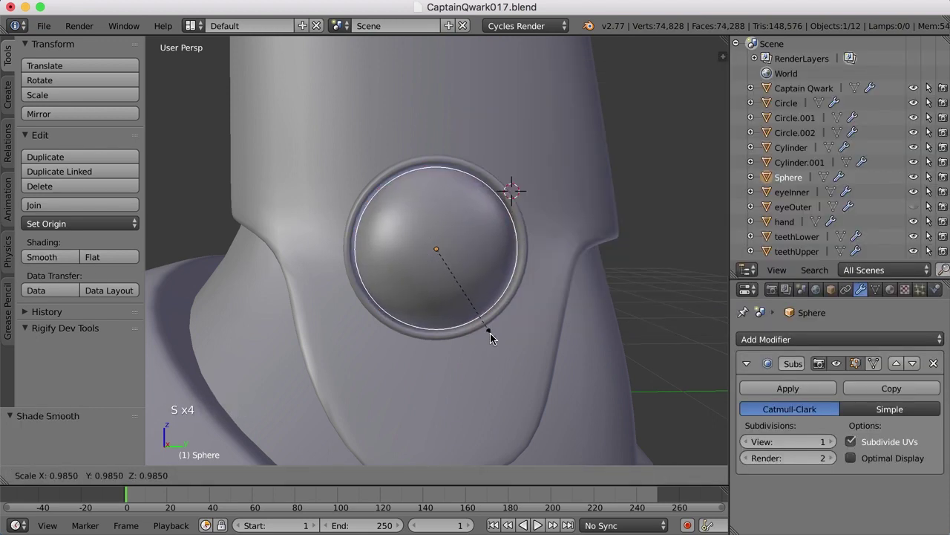
left_click(488, 333)
key("a")
key("Tab")
key("Tab")
Step: Scale up the cylinder's edge loop nearest the boot to flare its base, and finish editing
scroll(486, 332, "down", 5)
middle_click_drag(484, 333, 498, 331)
scroll(497, 331, "up", 4)
right_click(437, 252)
key("Tab")
middle_click_drag(437, 256, 441, 268)
key("z")
scroll(434, 255, "up", 1)
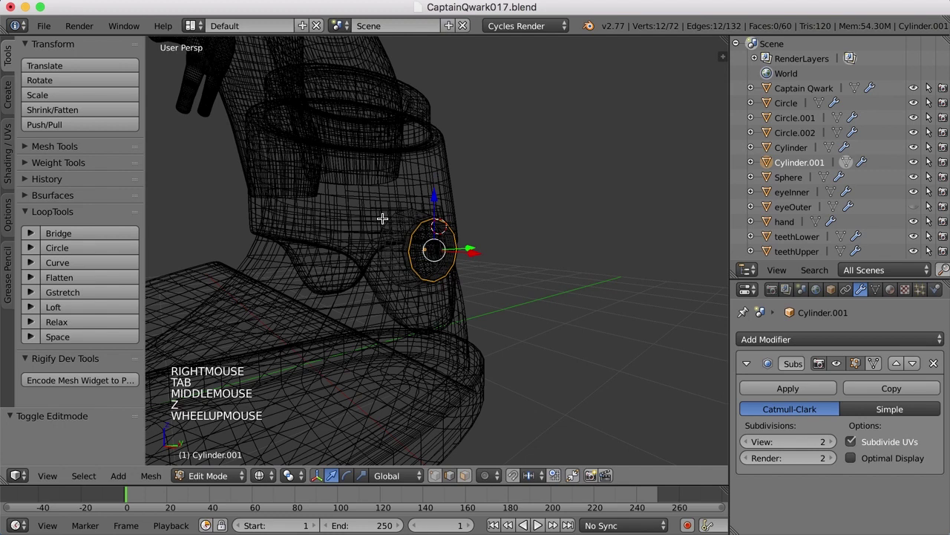
right_click(389, 220, "alt")
key("z")
scroll(486, 290, "up", 2)
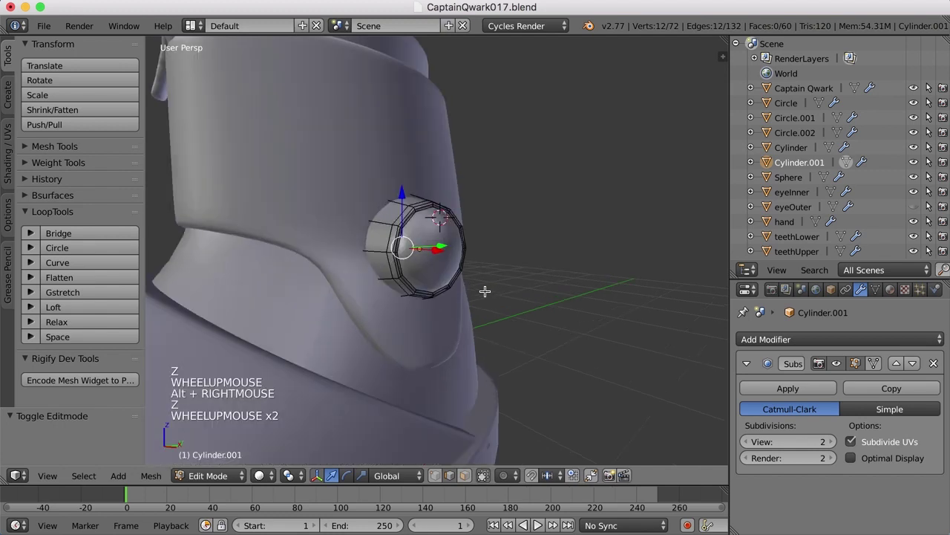
key("s")
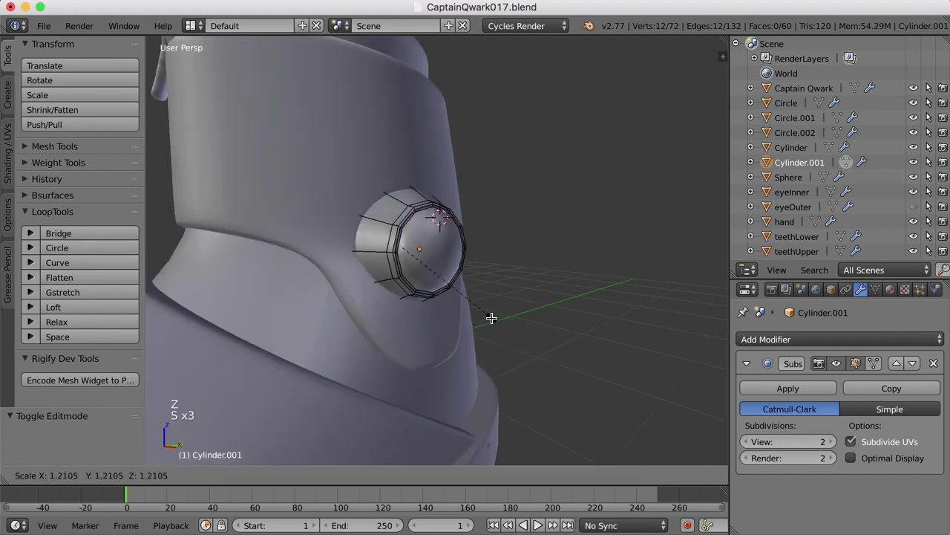
left_click(501, 314)
middle_click_drag(502, 314, 397, 314)
key("Tab")
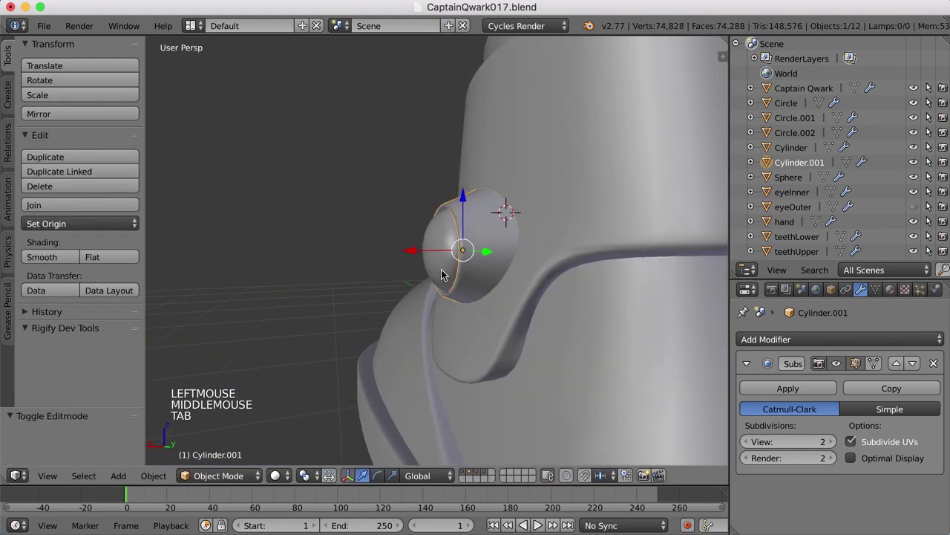
Step: Select the dome together with the cylinder, try to nudge the pair on the boot's side, and deselect everything
right_click(464, 189, "shift")
mouse_move(455, 201)
left_mouse_down()
mouse_move(457, 192)
mouse_move(460, 199)
left_mouse_up()
left_click_drag(409, 220, 411, 221)
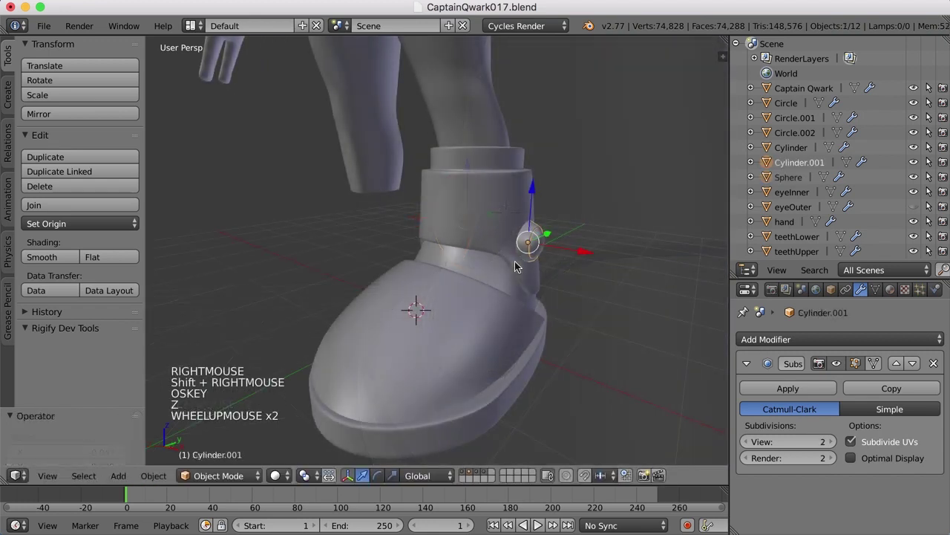
key("a")
scroll(516, 266, "down", 3)
middle_click_drag(517, 270, 537, 287)
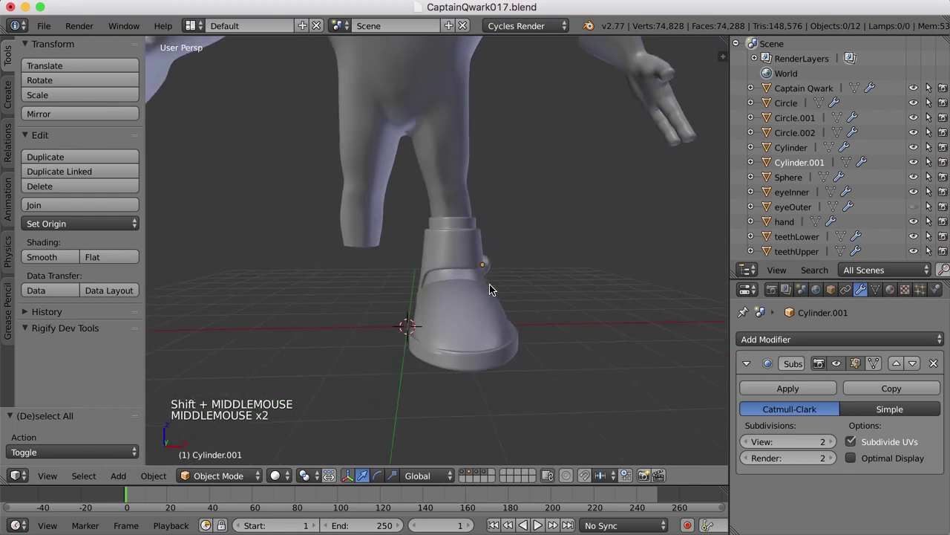
middle_click_drag(418, 267, 495, 267)
middle_click_drag(449, 321, 455, 318)
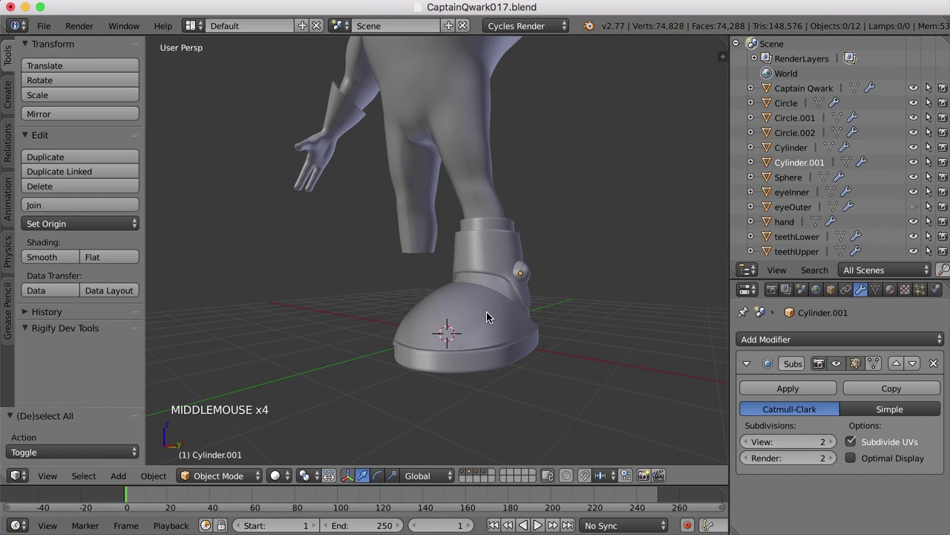